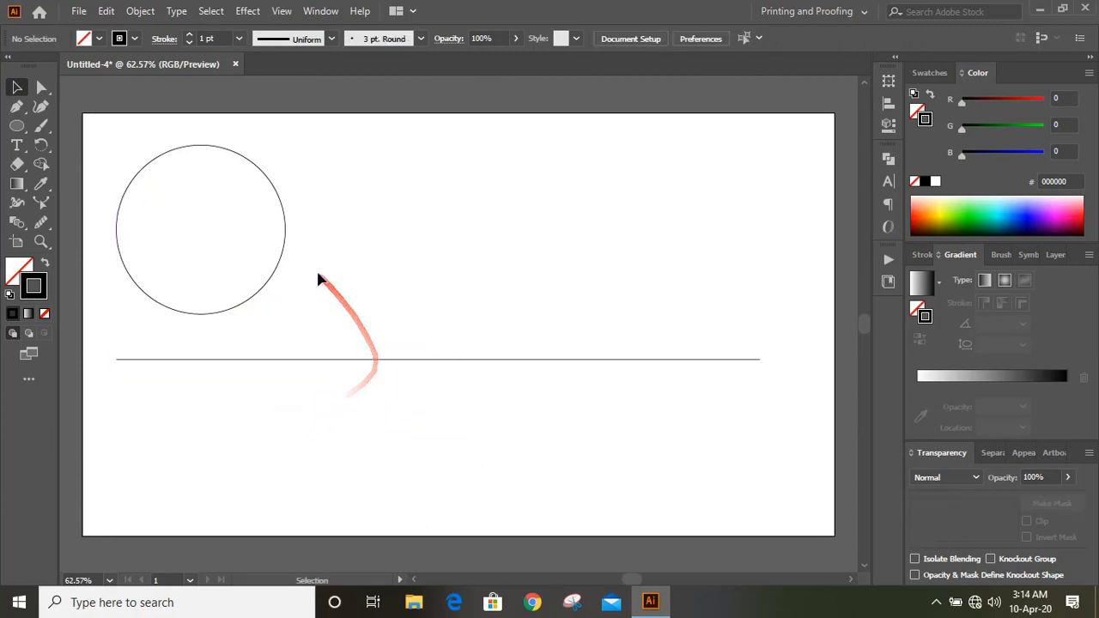
Step: Copy the circle horizontally and repeat the copy twice to make a row of four evenly spaced circles
left_click_drag(285, 258, 483, 253)
key("ctrl+d")
key("ctrl+d")
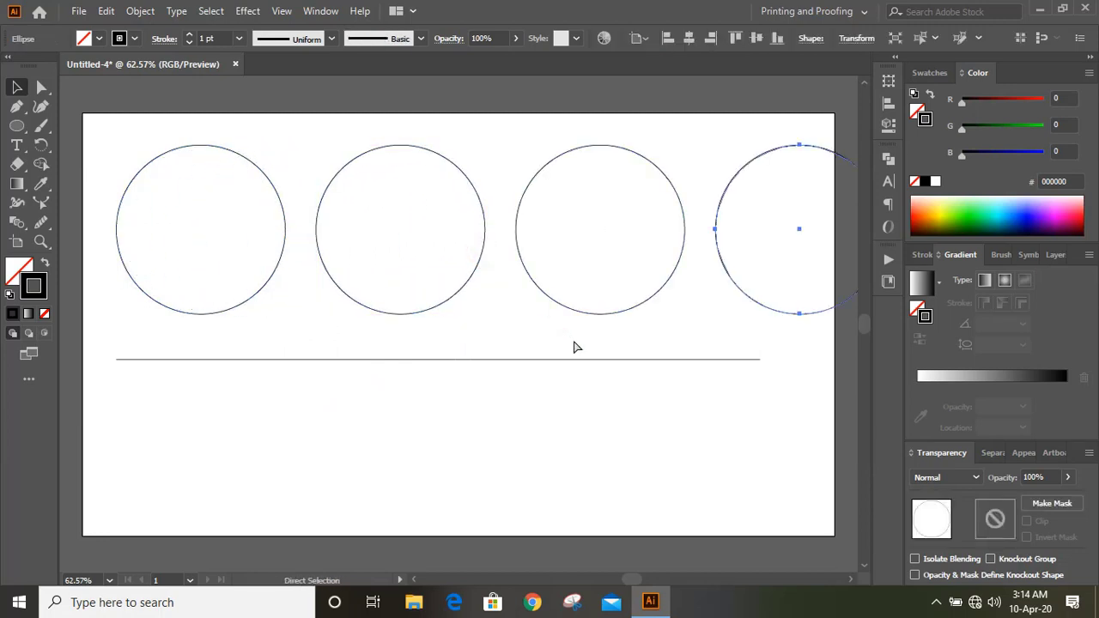
Step: Select the row of four circles and scale it down so that it fits inside the artboard
left_click(17, 88)
left_click_drag(221, 131, 810, 325)
left_click(850, 580)
left_click_drag(826, 314, 737, 310)
left_click(603, 478)
key("ctrl+0")
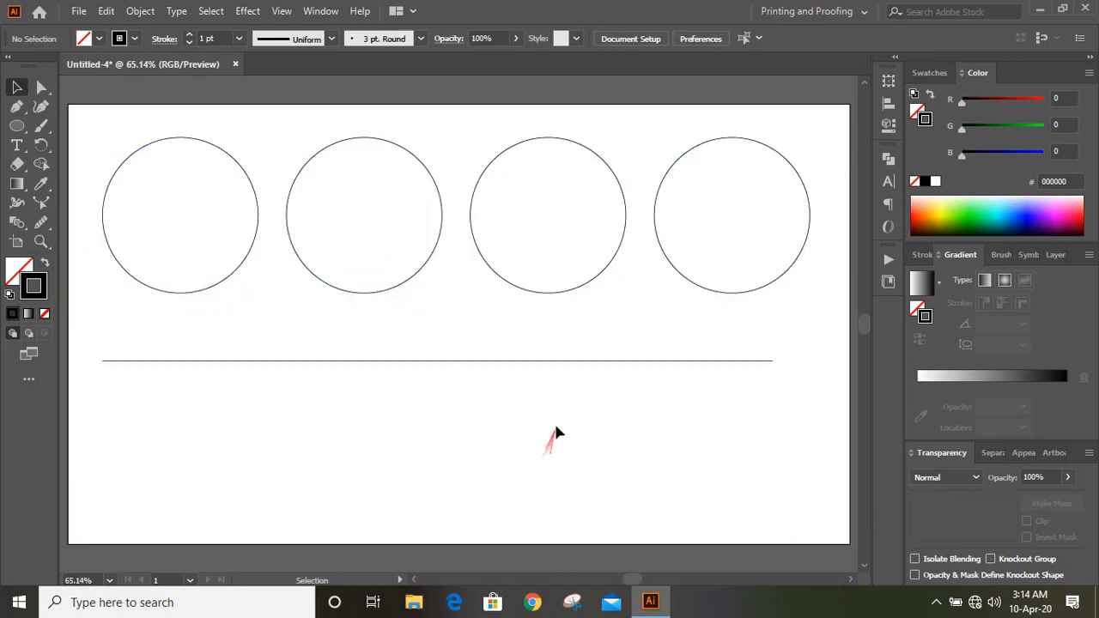
Step: Copy the horizontal line a short distance downward and repeat the copy twice to make four evenly spaced lines
left_click_drag(505, 361, 508, 404)
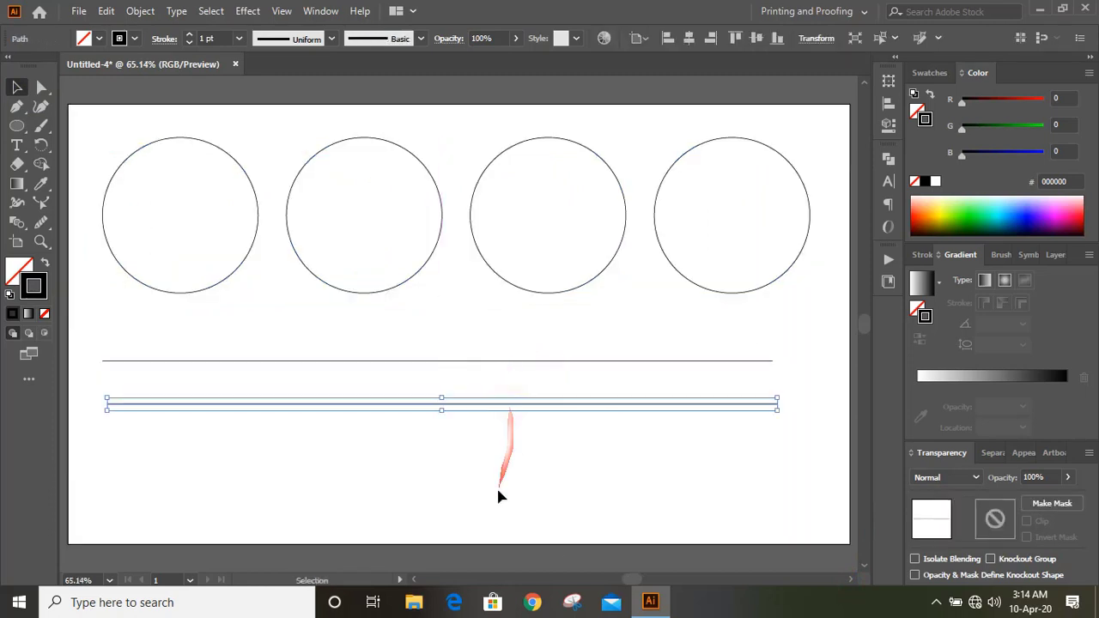
key("ctrl+d")
key("ctrl+d")
left_click(601, 335)
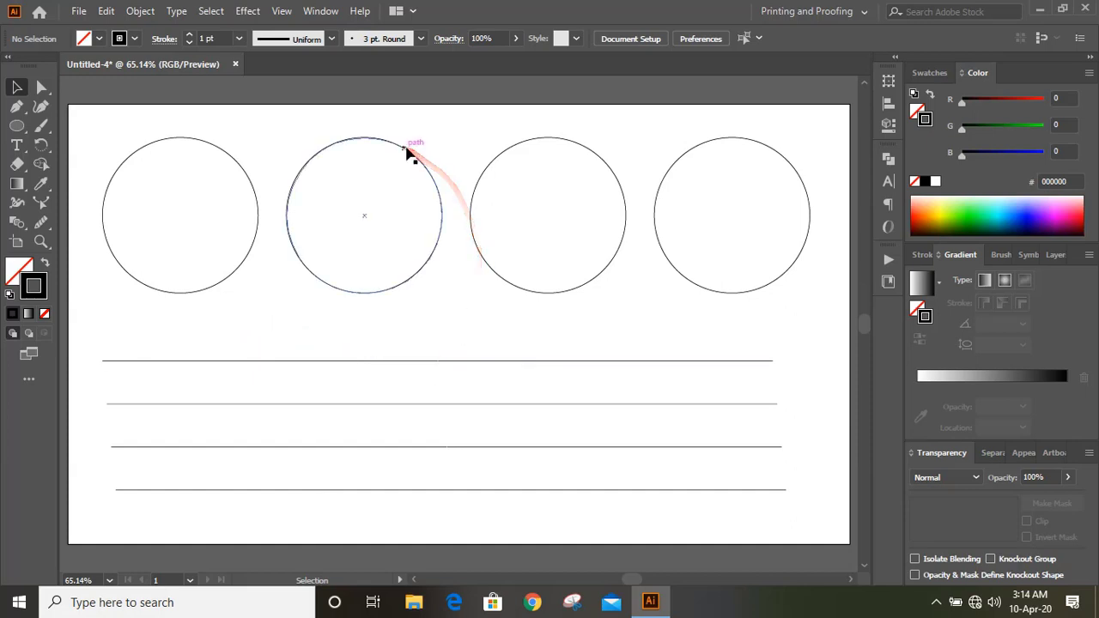
Step: Display the stroke settings and set the second circle's stroke weight to 30 pt
left_click(413, 156)
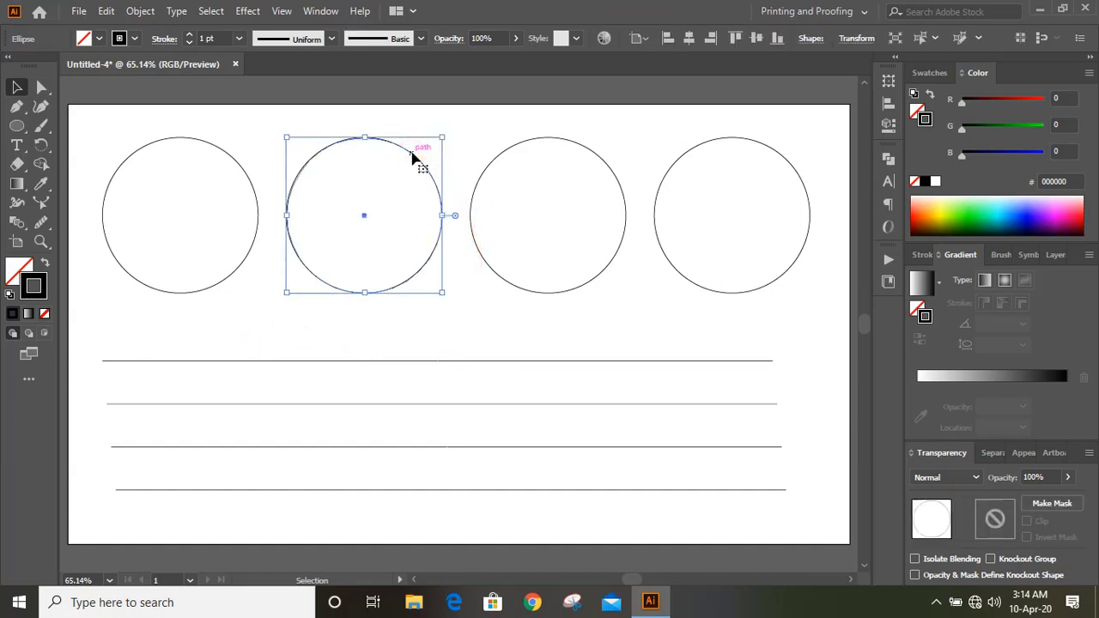
left_click(930, 262)
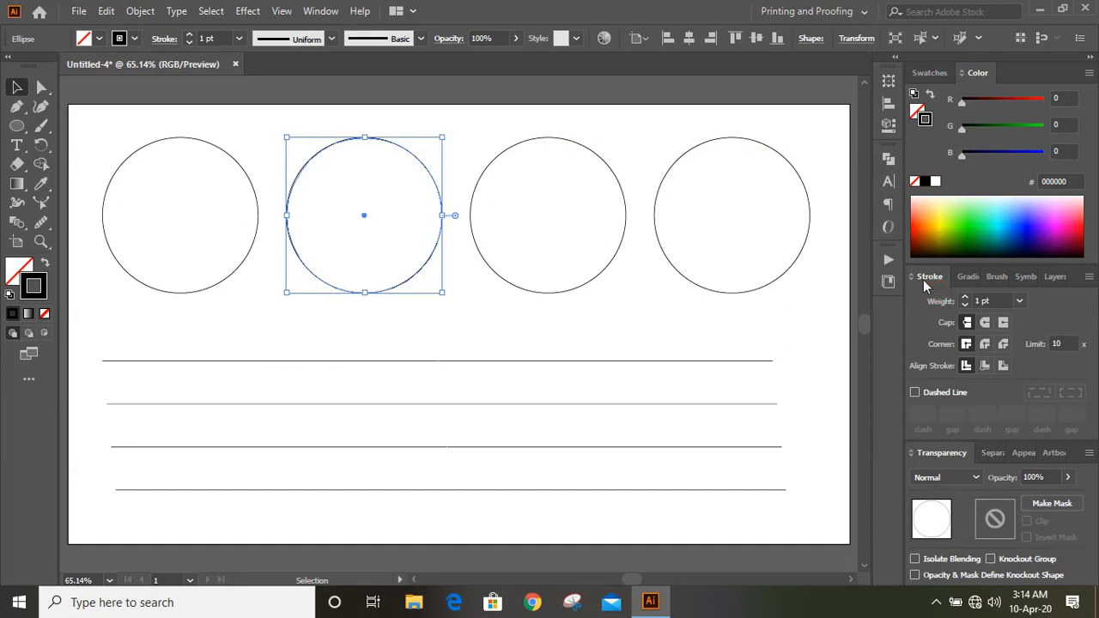
left_click(320, 10)
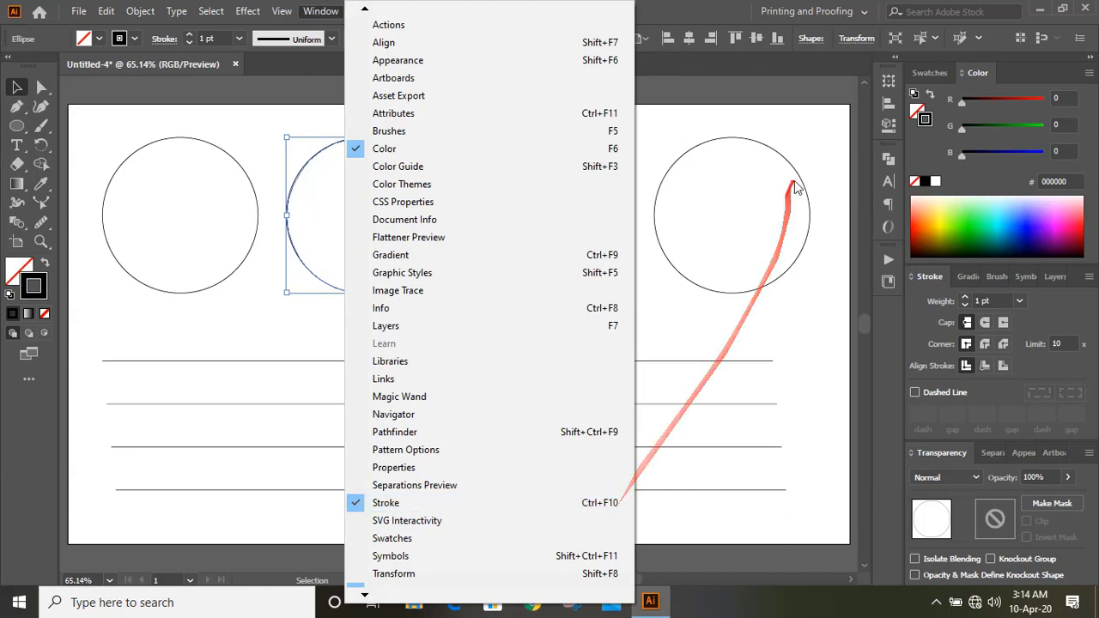
left_click(839, 295)
left_click(839, 294)
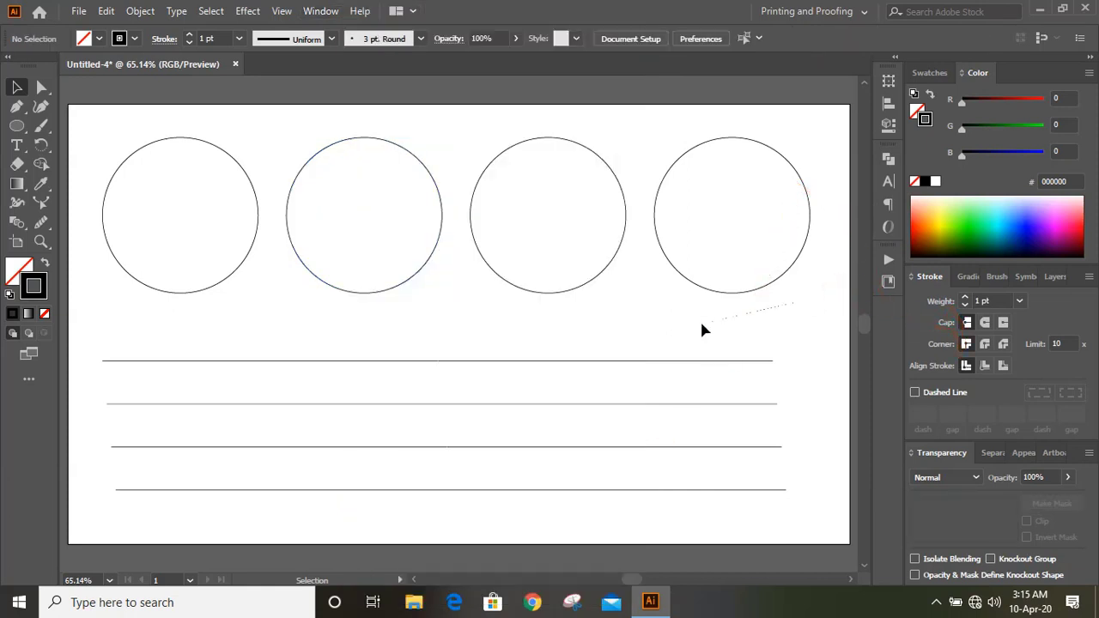
left_click(428, 268)
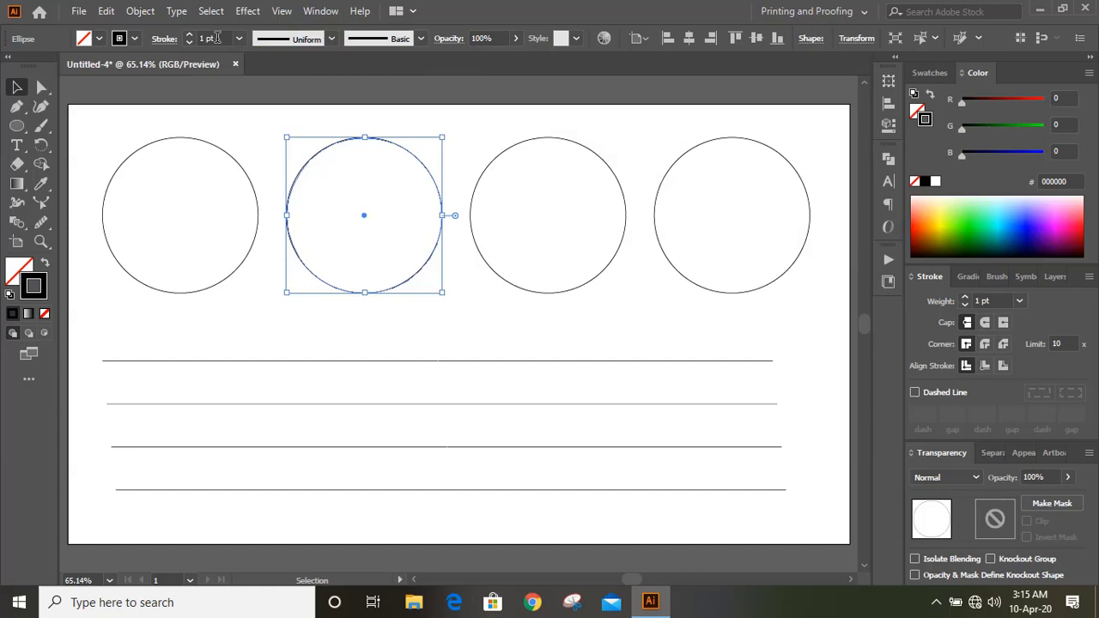
left_click(1001, 301)
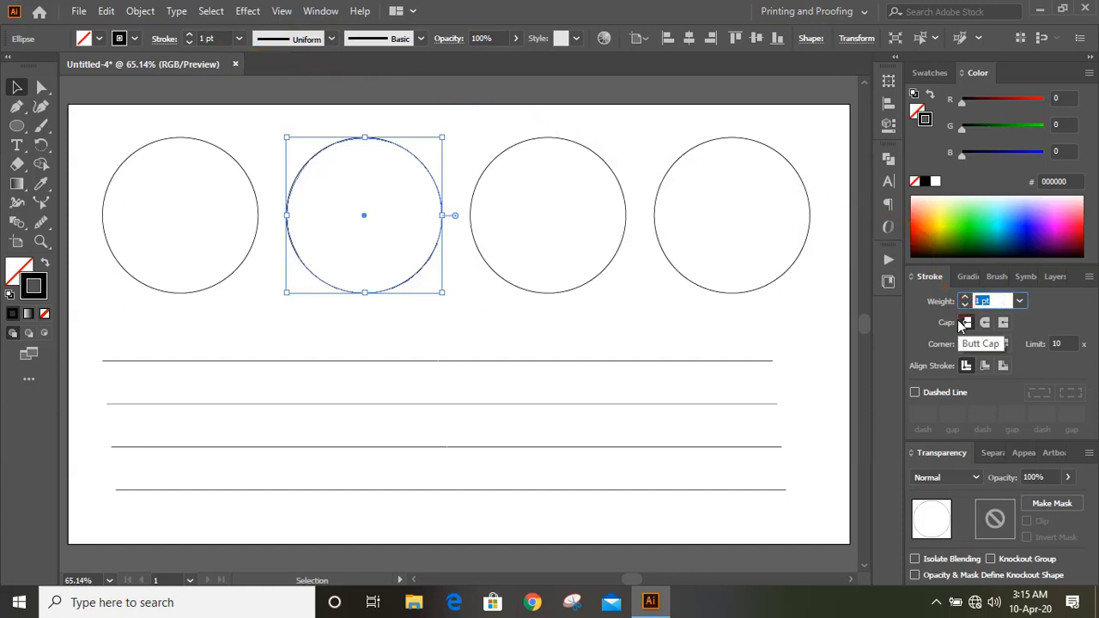
type("30")
key("Return")
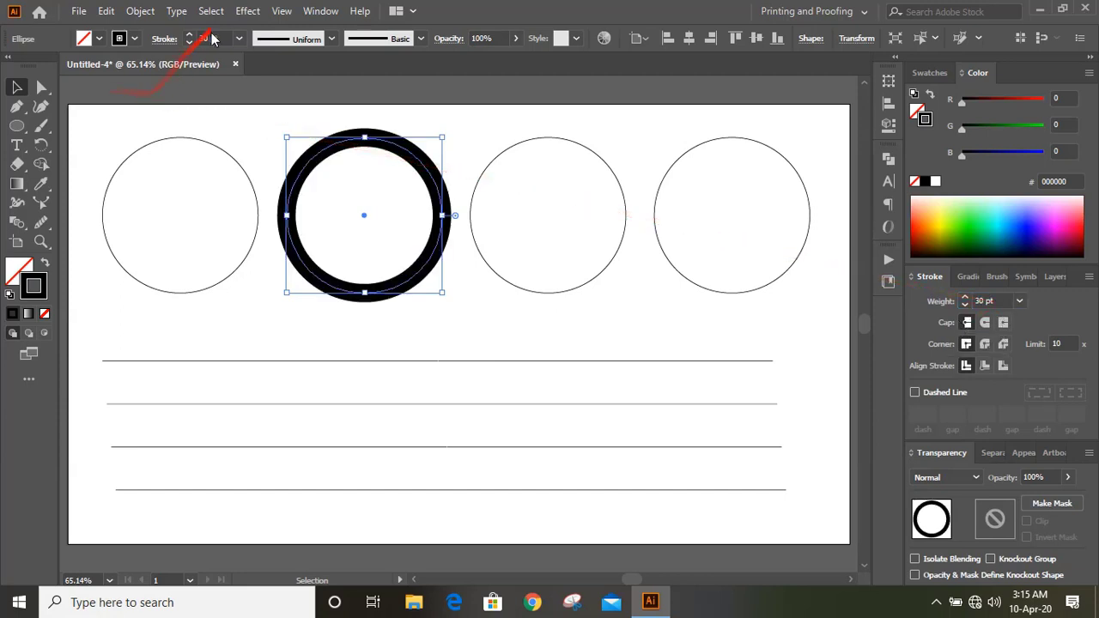
Step: Give the second circle's stroke a round cap and a round corner join
left_click(510, 115)
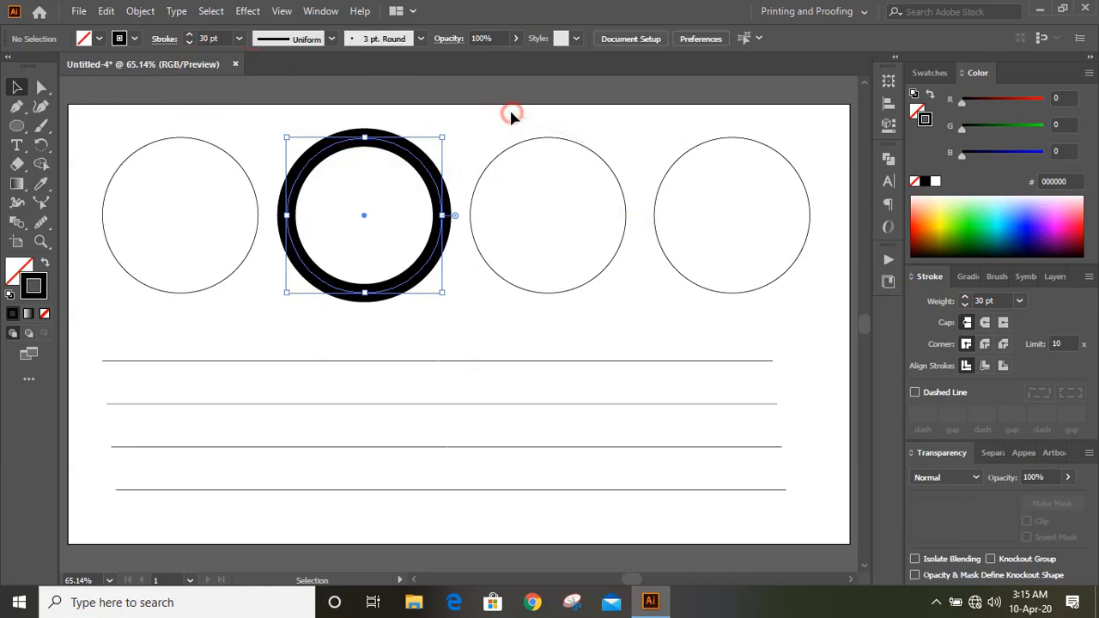
left_click(391, 146)
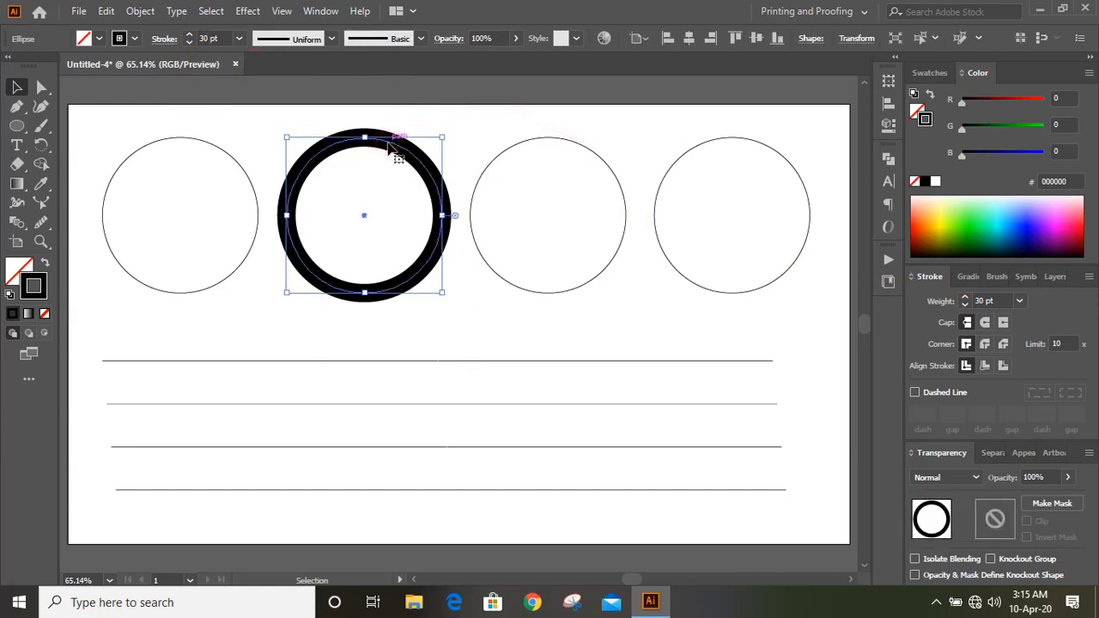
left_click(985, 322)
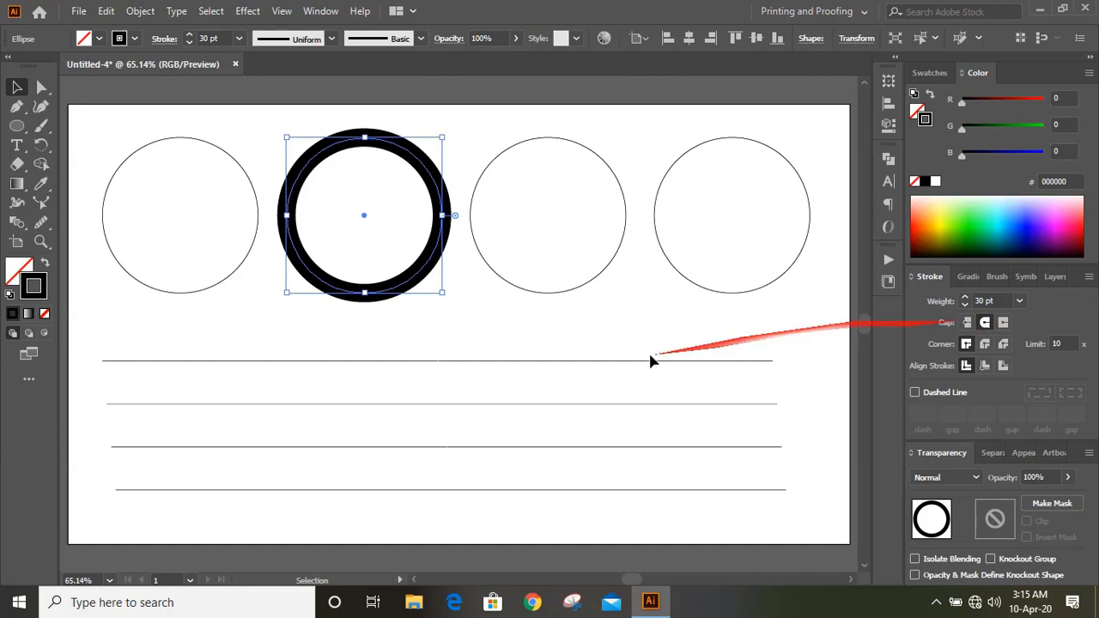
left_click(985, 347)
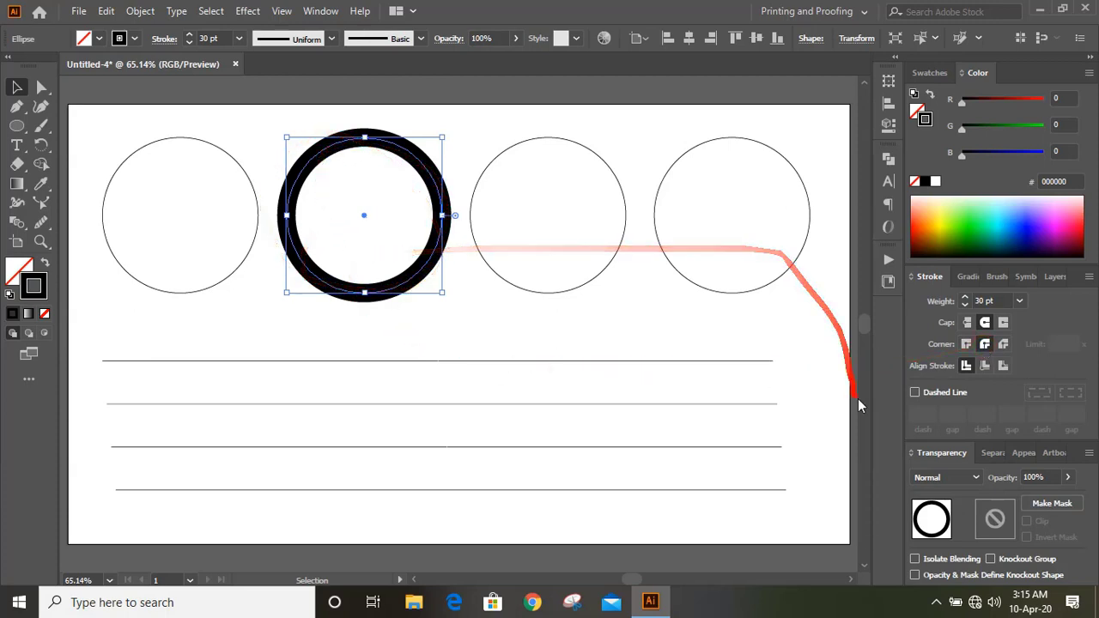
Step: Turn on the dashed line for the second circle's stroke with a 30 pt dash
left_click(915, 392)
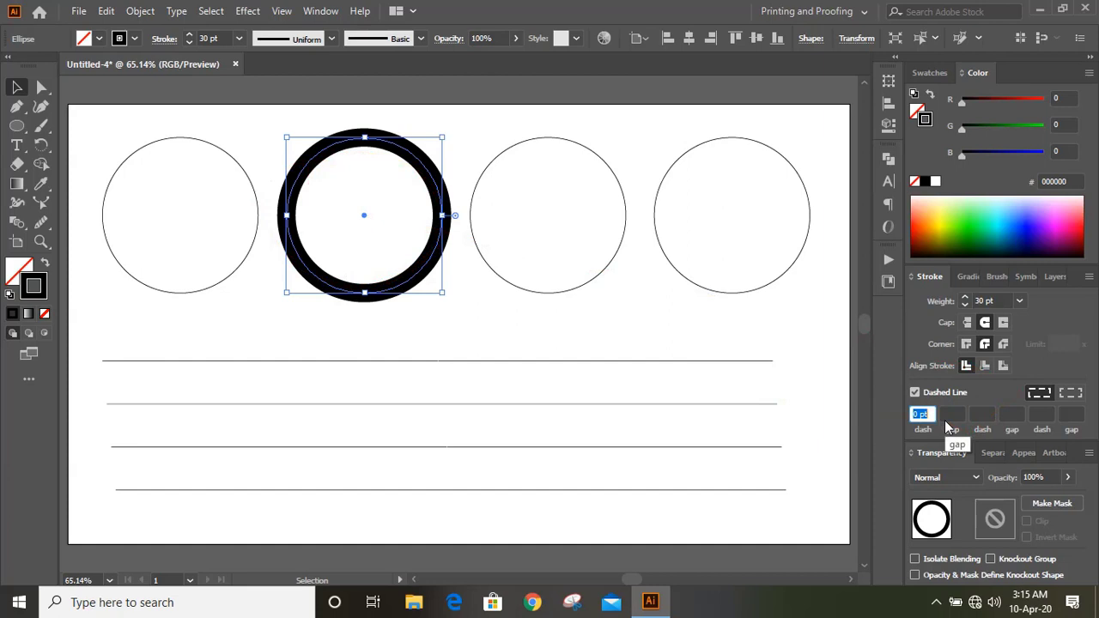
type("4")
type("0")
key("Return")
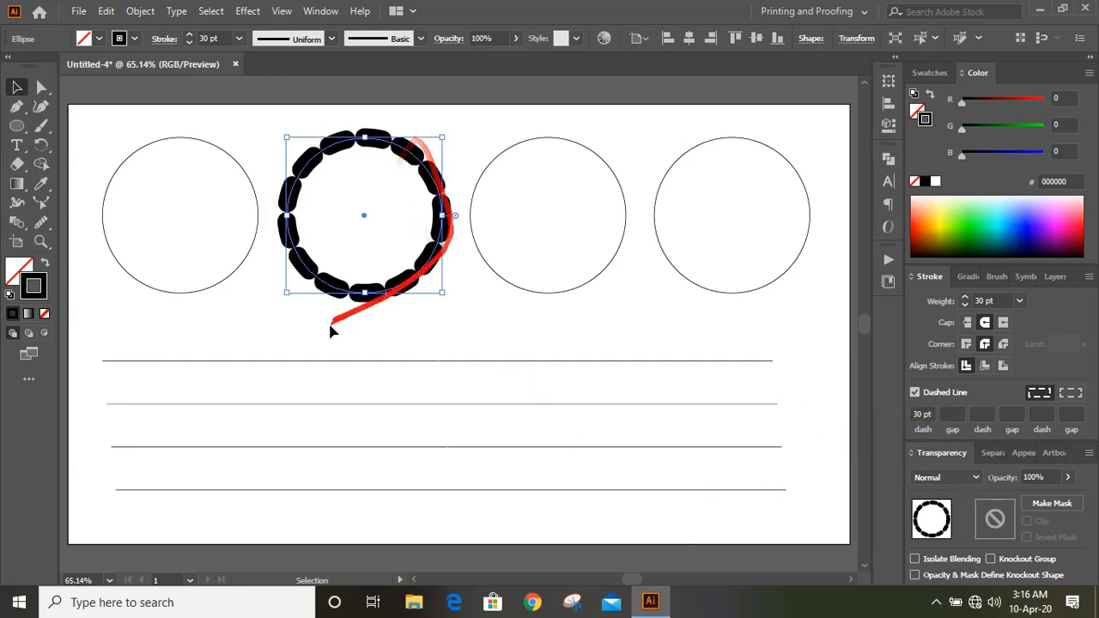
Step: Change the second circle's dash to 0 pt and its gap to 30 pt to form round dots
left_click(481, 305)
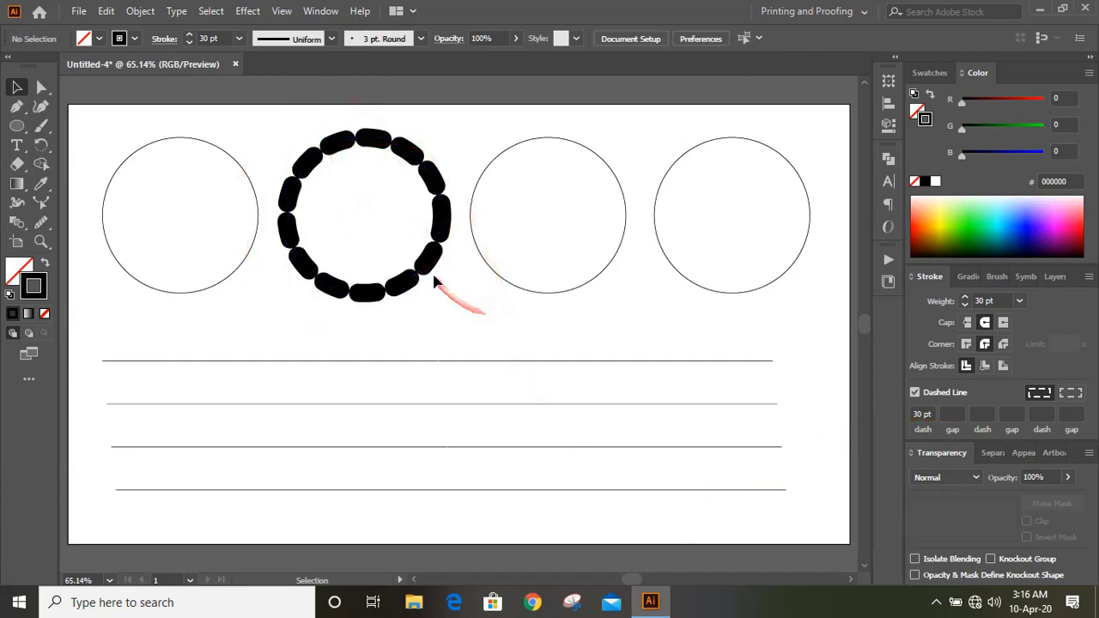
left_click(430, 258)
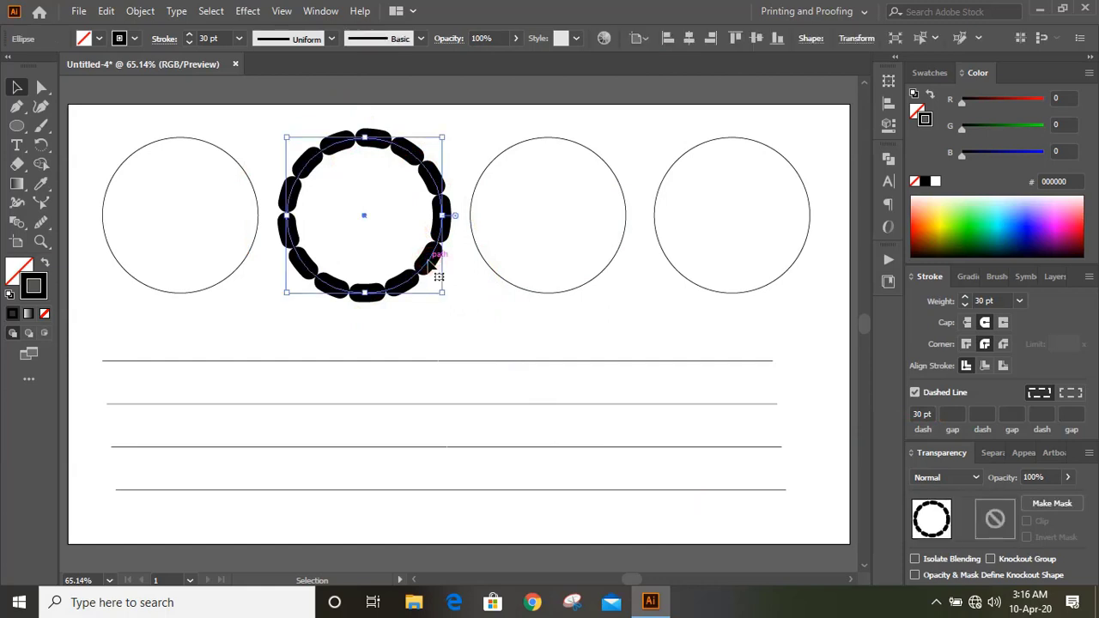
left_click(922, 414)
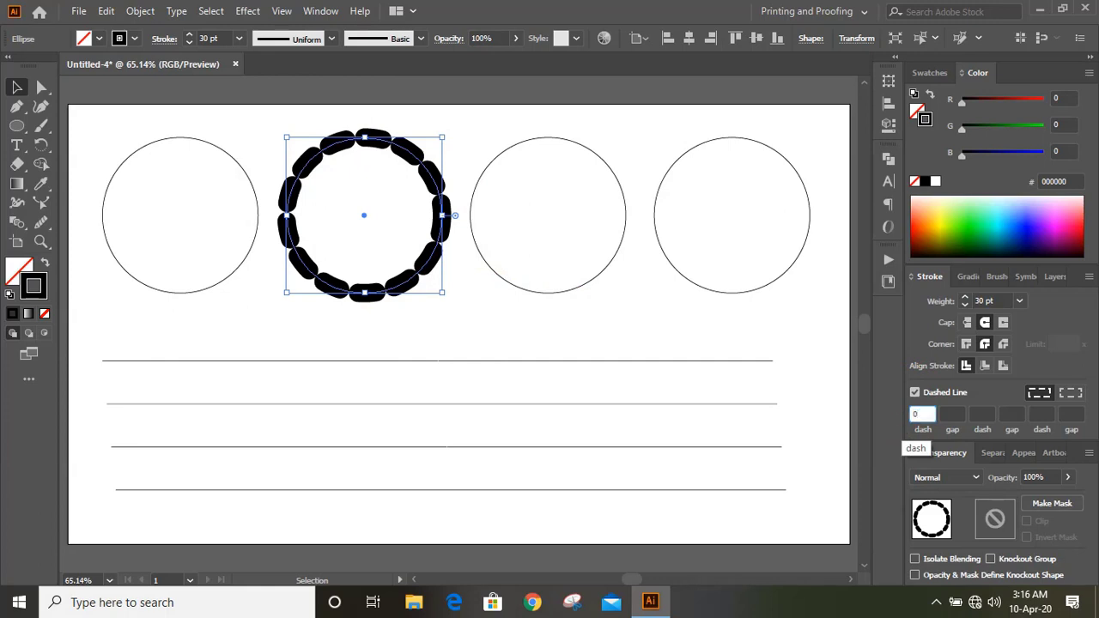
key("Return")
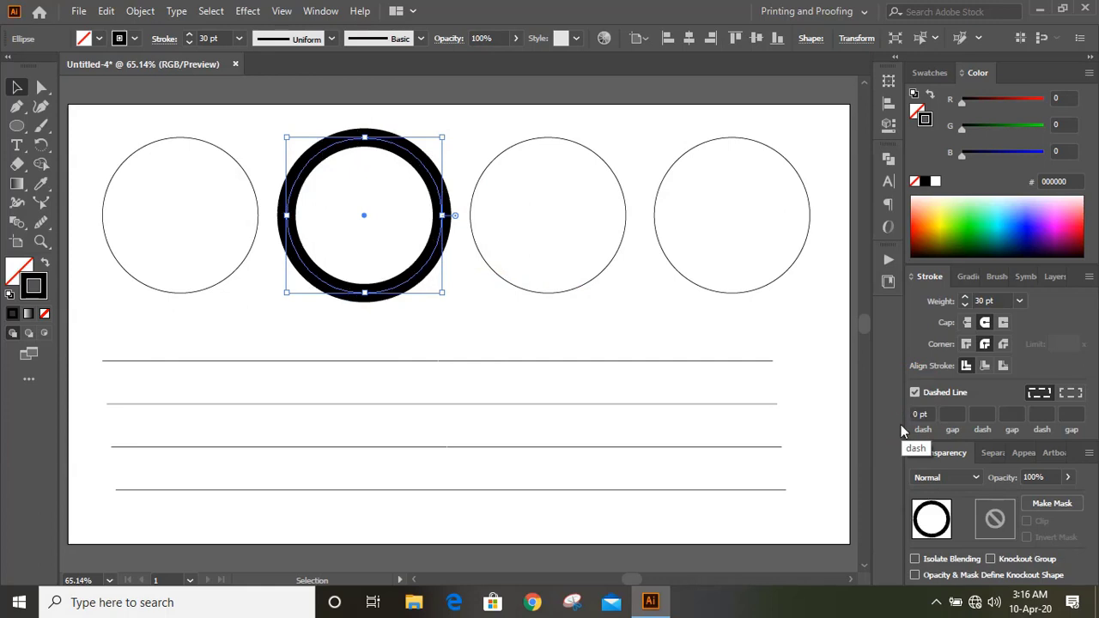
left_click(960, 416)
key("Return")
left_click(302, 367)
key("ctrl+1")
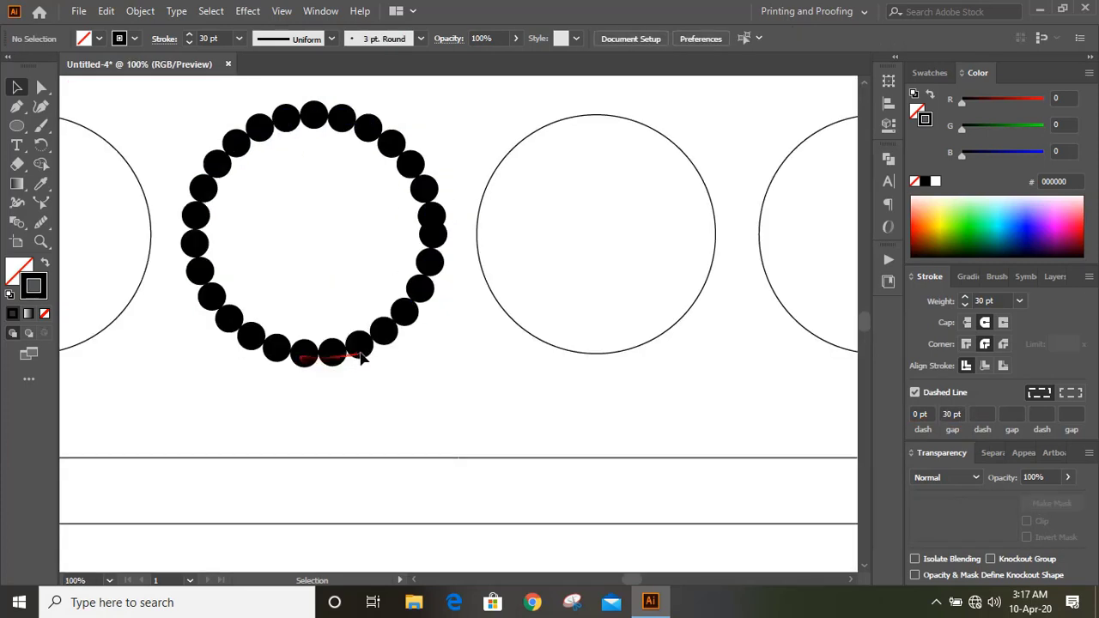
Step: Set the gap of the second circle's dotted stroke to 40 pt
left_click(325, 361)
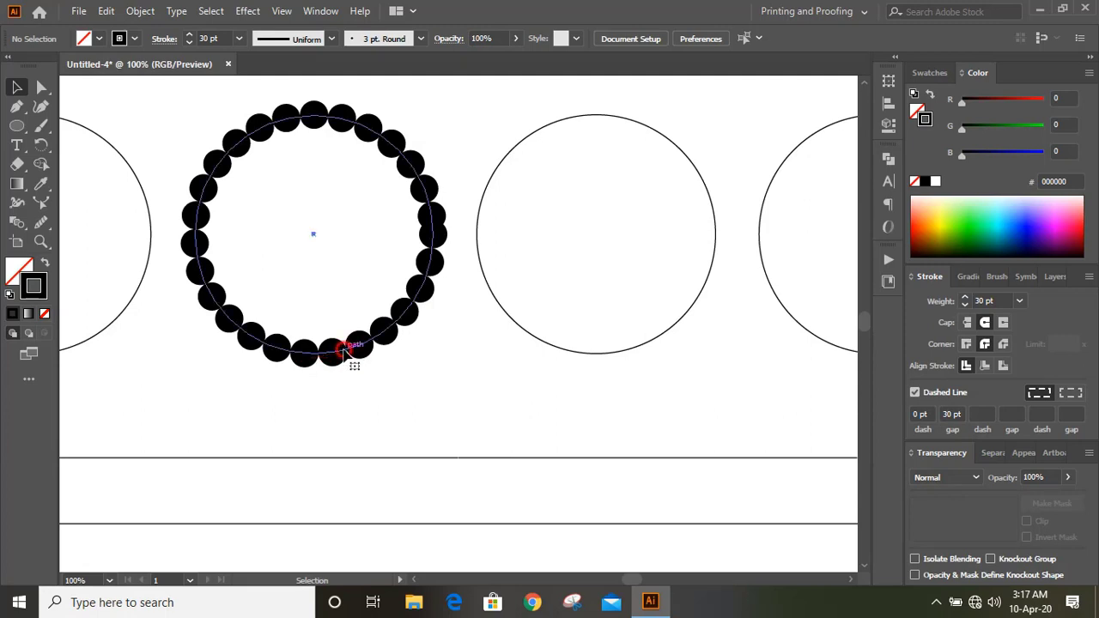
left_click(951, 415)
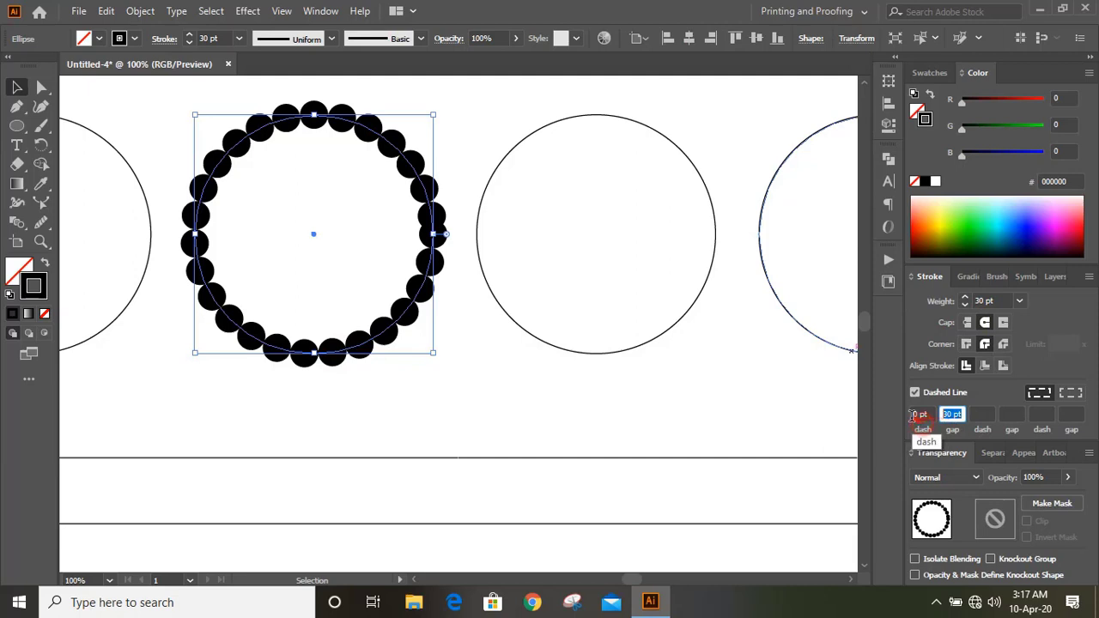
type("40")
key("Return")
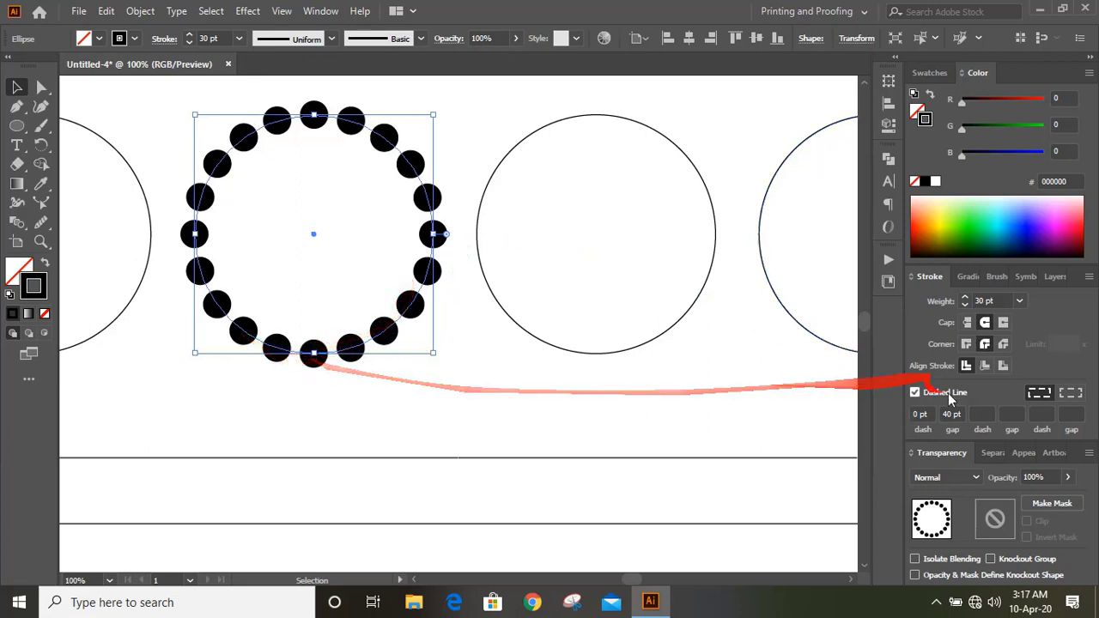
Step: Widen the gap between the second circle's dots to 50 pt and deselect the circle
left_click_drag(963, 413, 933, 429)
type("50")
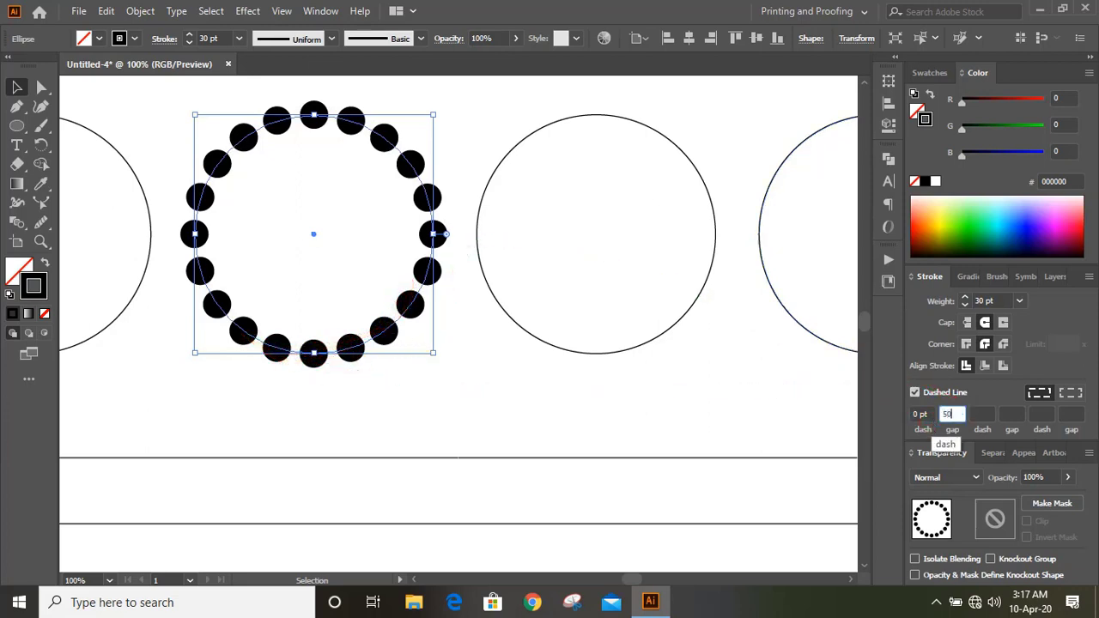
key("Return")
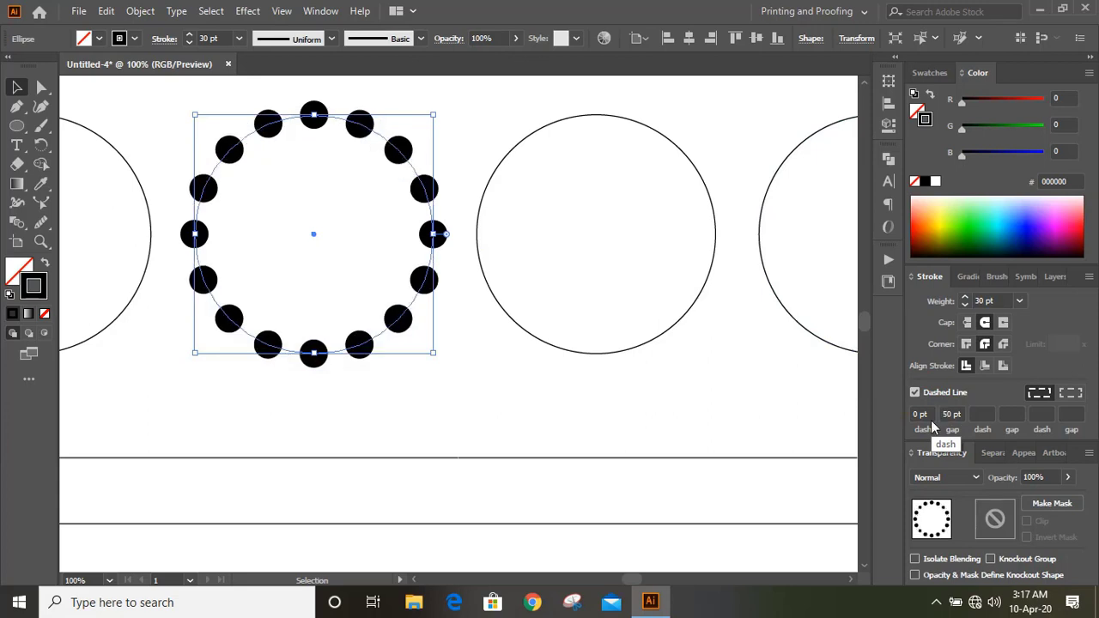
left_click(495, 380)
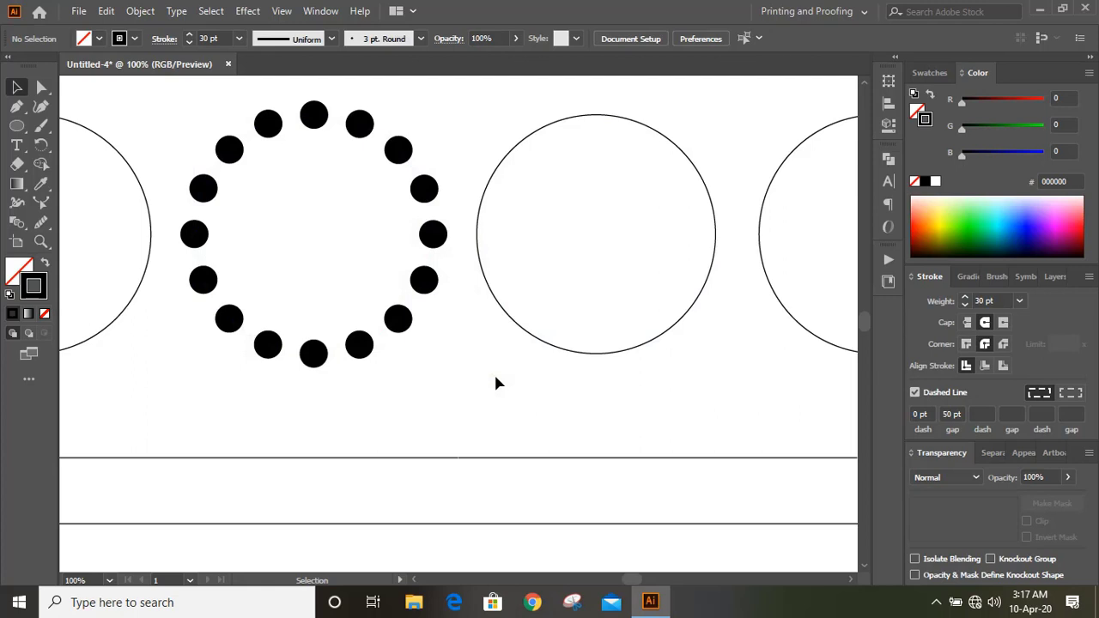
Step: Set the third circle's stroke weight to 30 pt and give it a round corner join
left_click(505, 157)
left_click(987, 300)
type("30")
key("Return")
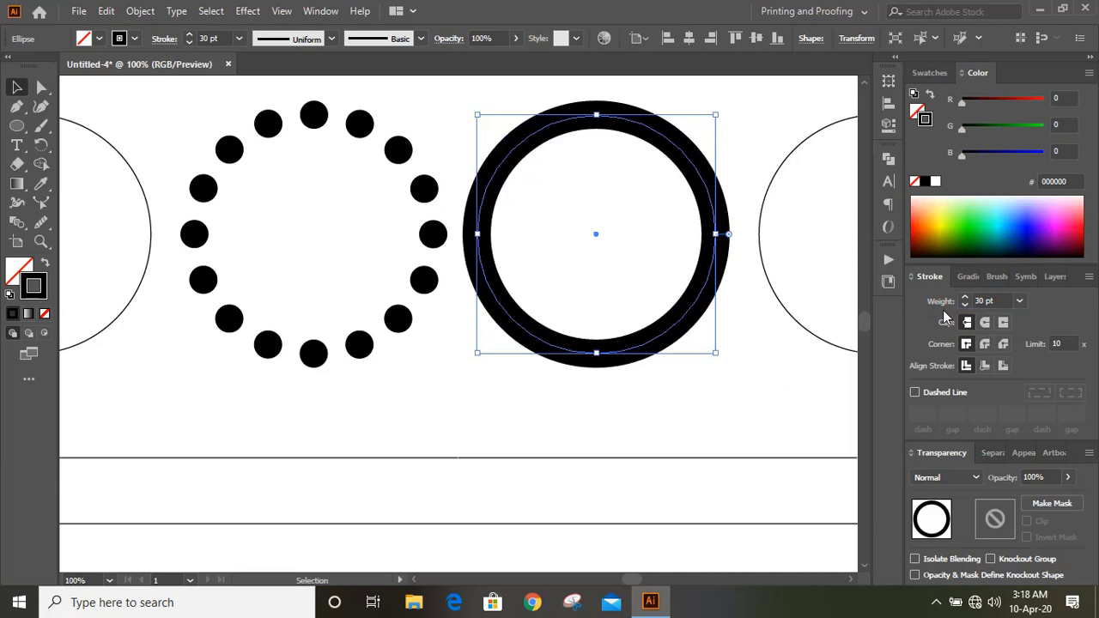
left_click(984, 345)
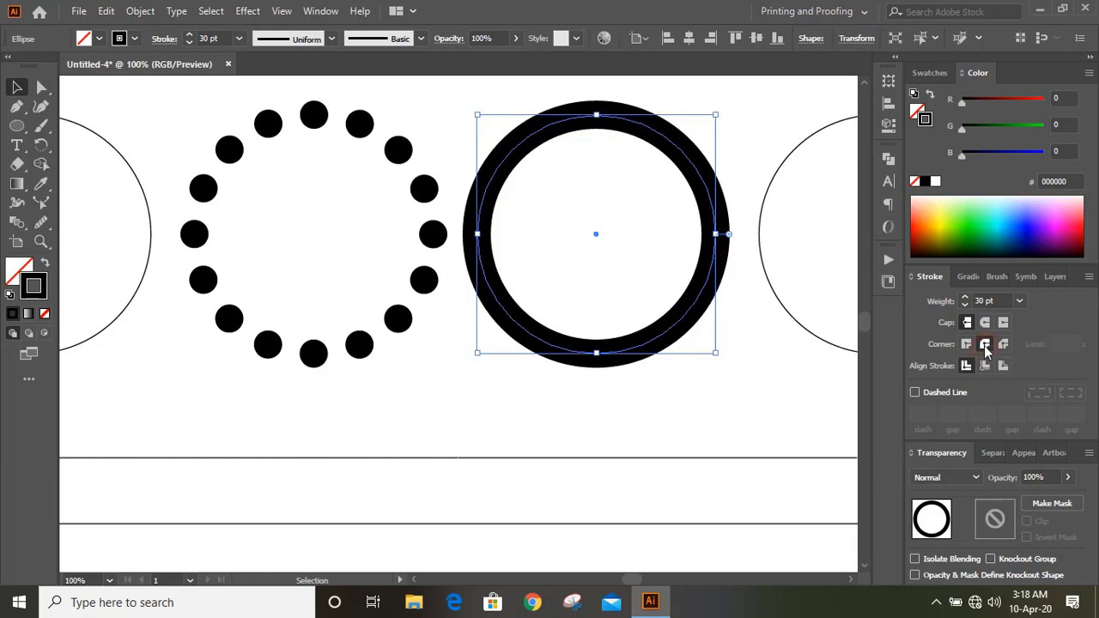
Step: Turn on the dashed line for the third circle's stroke, keeping a 0 pt dash and clearing the gap value
left_click(915, 393)
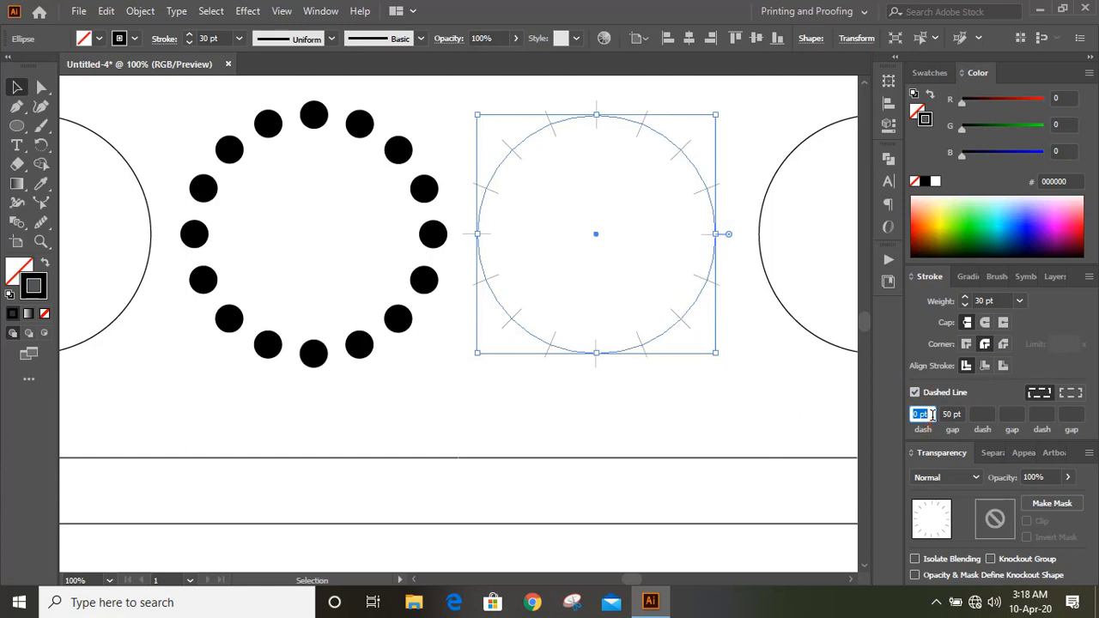
key("Tab")
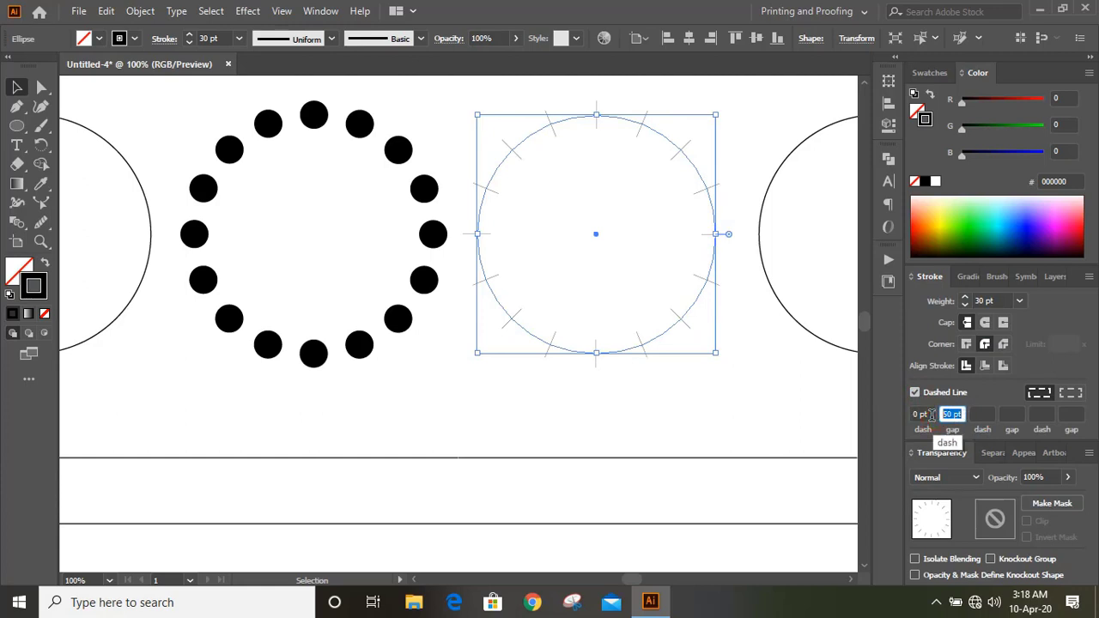
type("0")
key("Return")
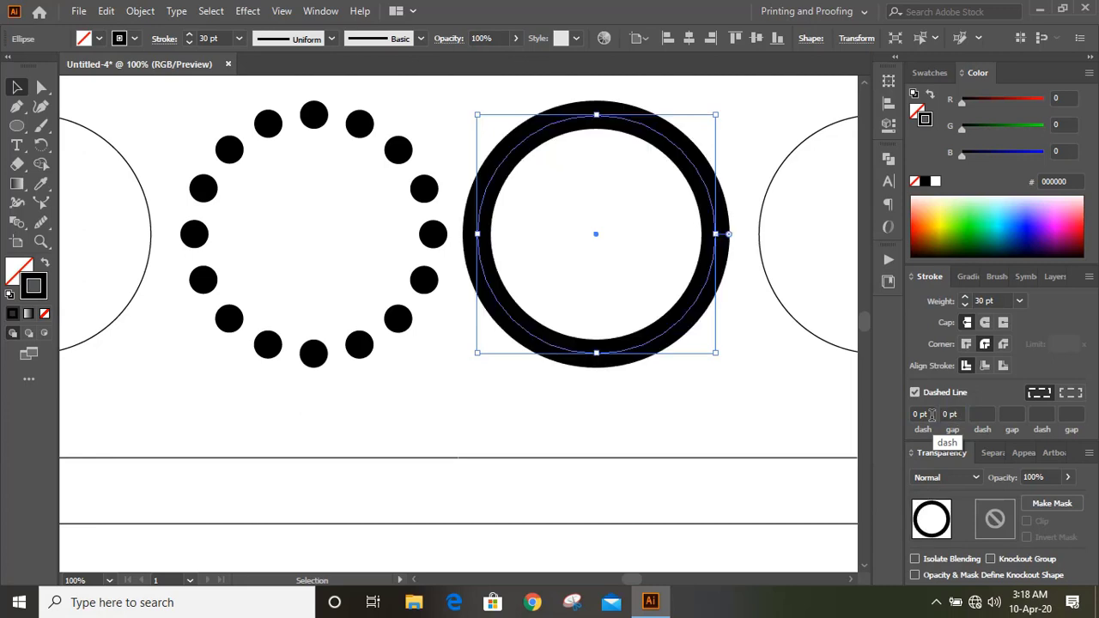
left_click(949, 415)
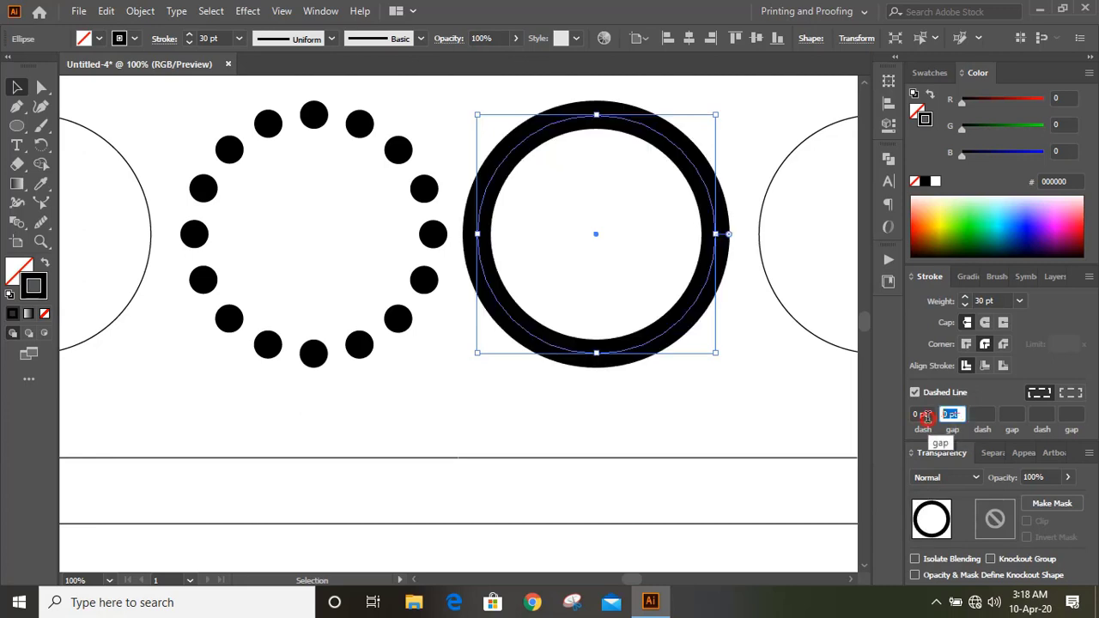
key("Return")
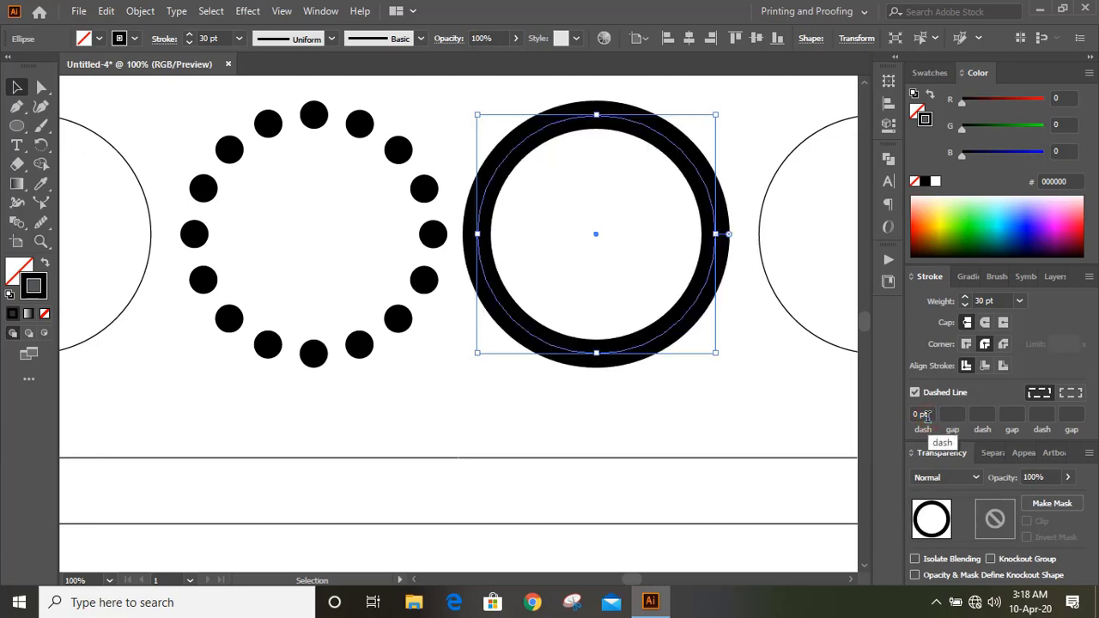
Step: Set the third circle's dash length to 30 pt and deselect the circle
left_click_drag(926, 415, 893, 426)
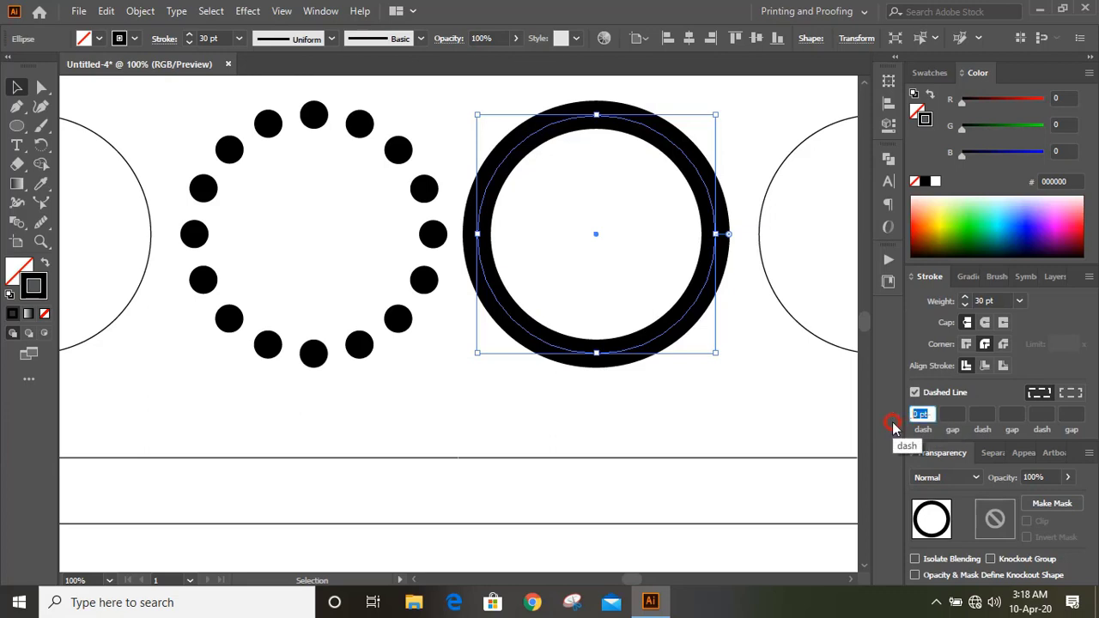
type("30")
key("Return")
left_click(645, 417)
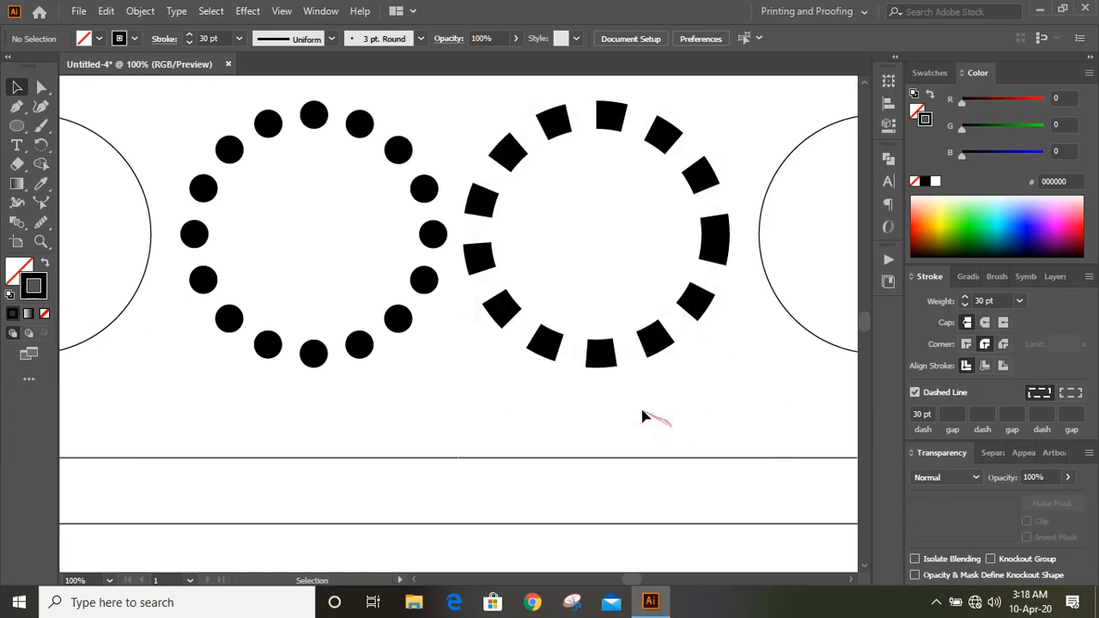
Step: Try aligning the third circle's dashes to corners and path ends, and return to exact dash and gap lengths
left_click(597, 356)
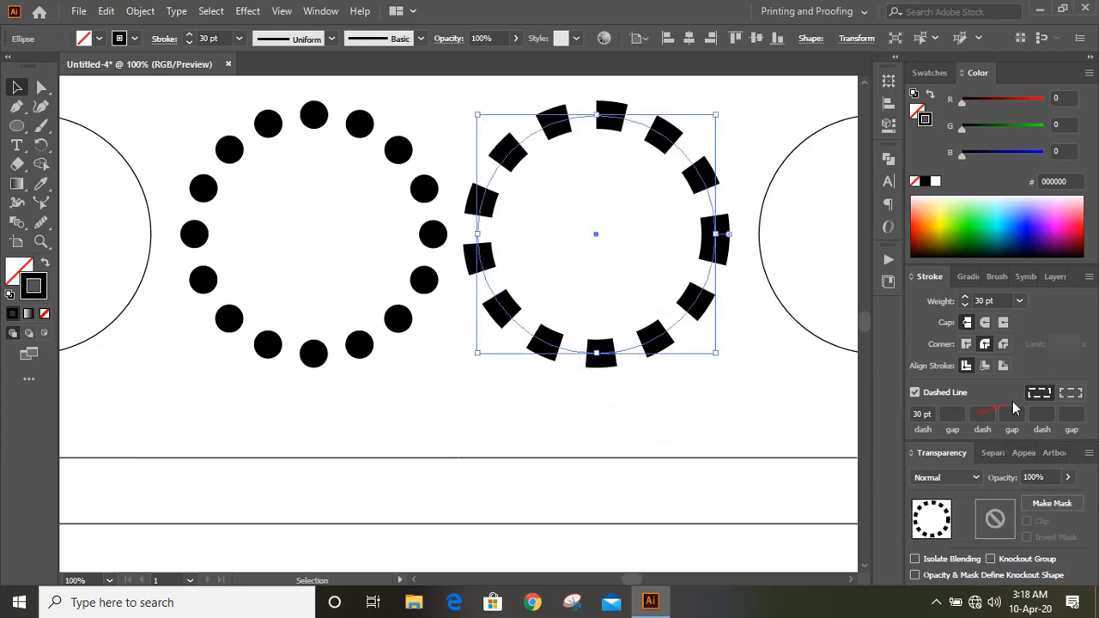
left_click(1069, 393)
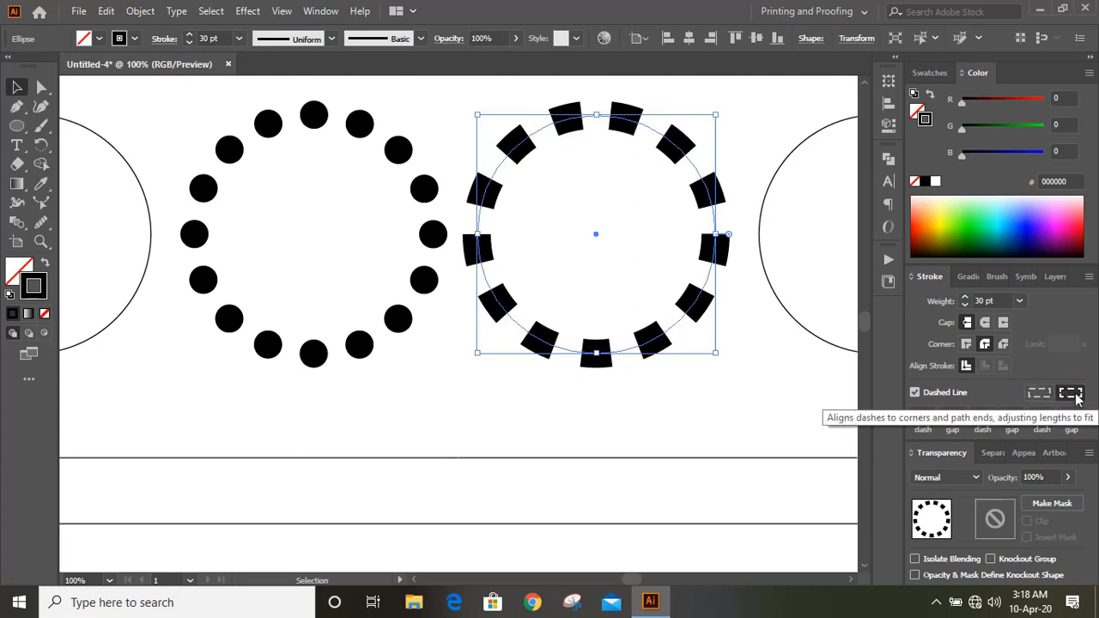
left_click(1035, 394)
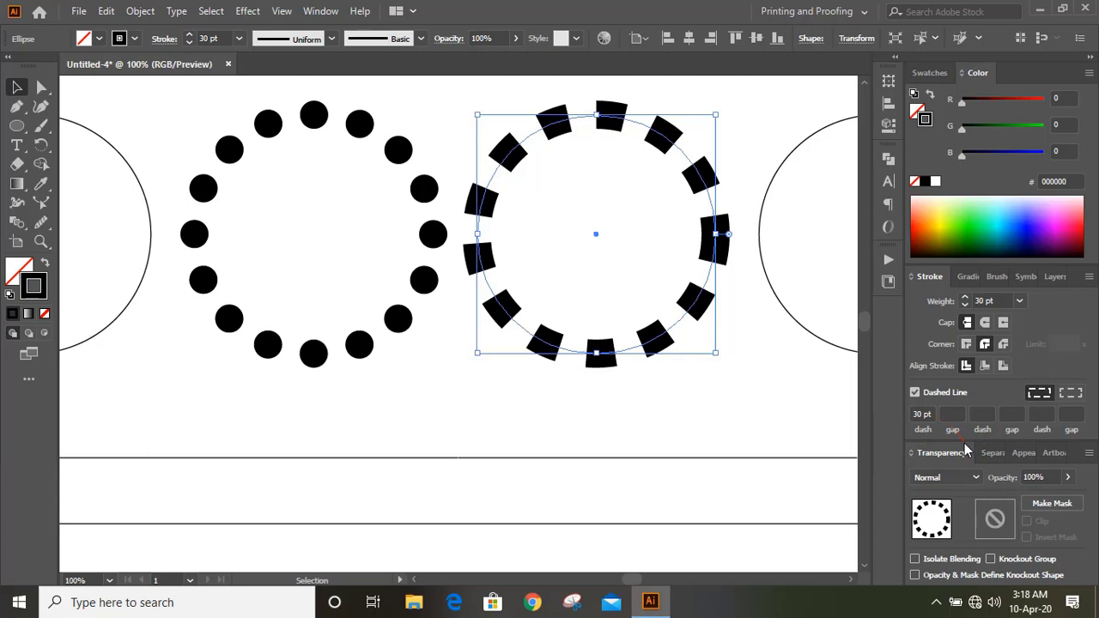
Step: Set the first gap of the third circle's dashed stroke to 50 pt
left_click(954, 414)
type("50")
key("Return")
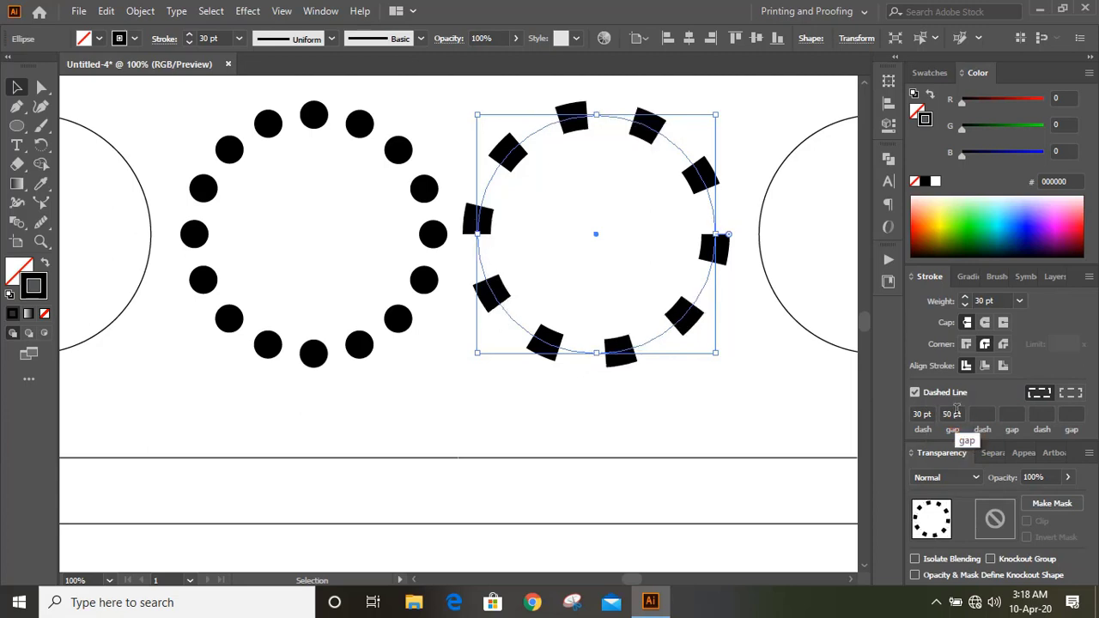
Step: Try a short second dash between 5 pt and 9 pt on the third circle and clear the value
left_click(989, 414)
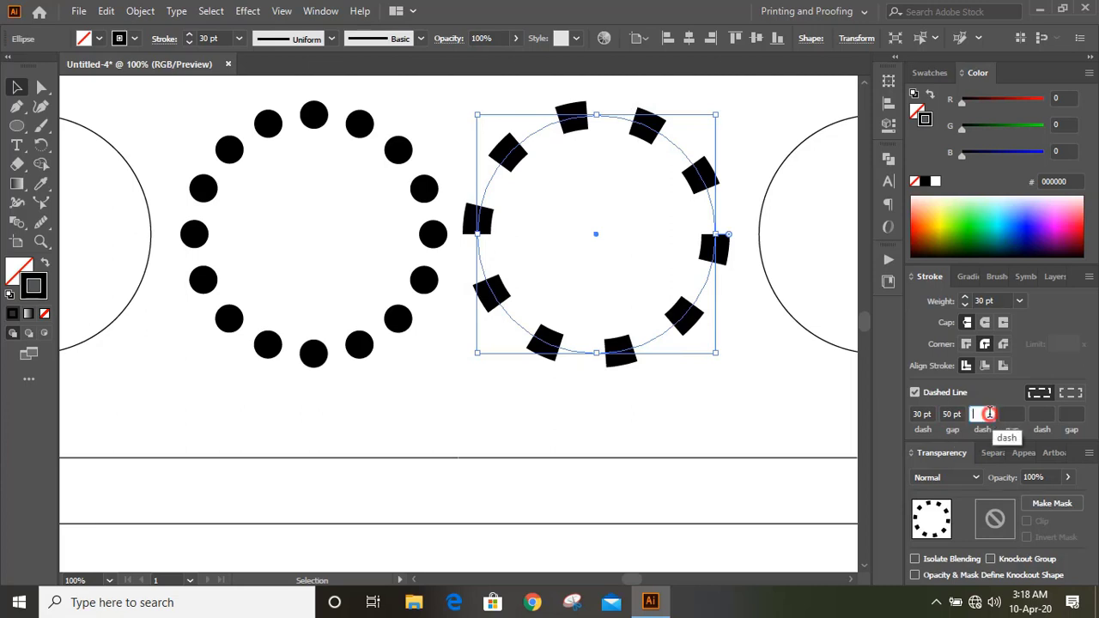
type("7")
key("Return")
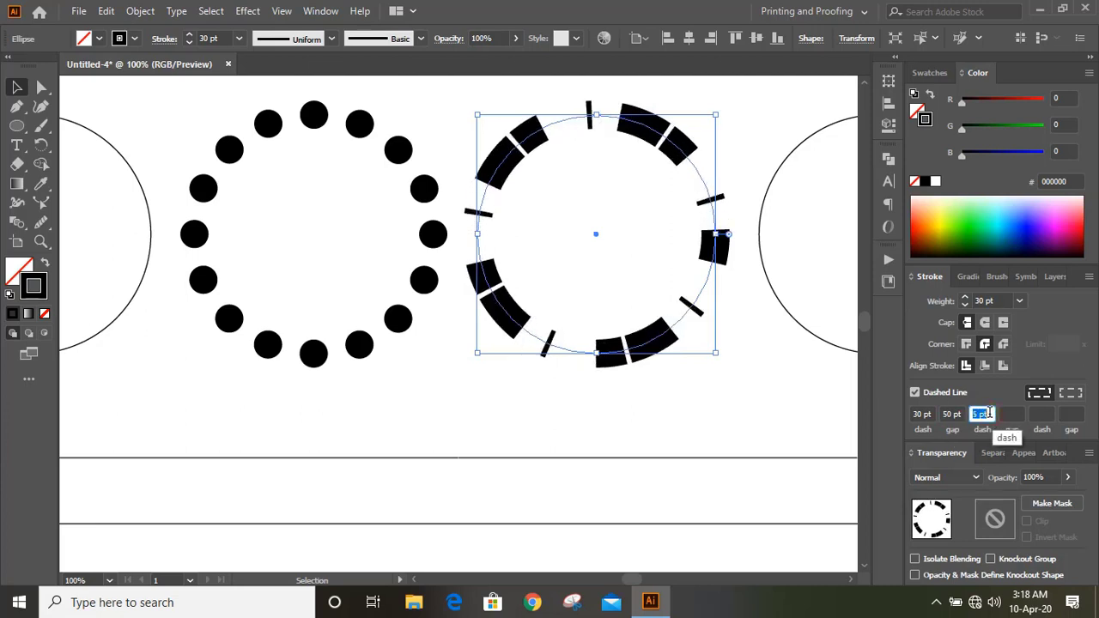
key("Up")
key("Up")
key("Up")
key("Down")
key("Down")
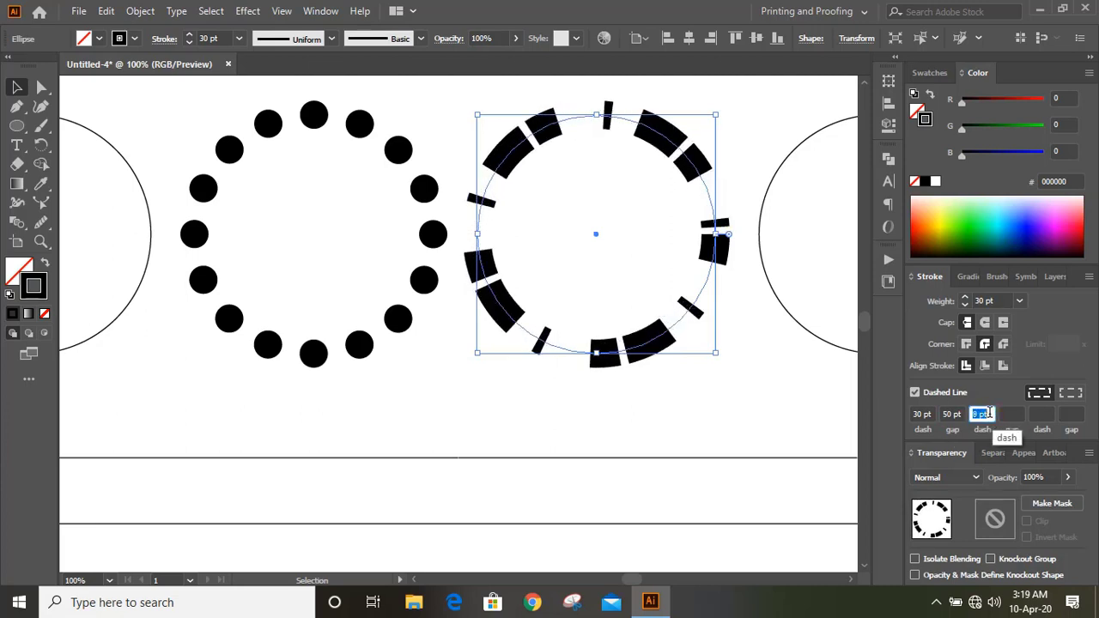
key("BackSpace")
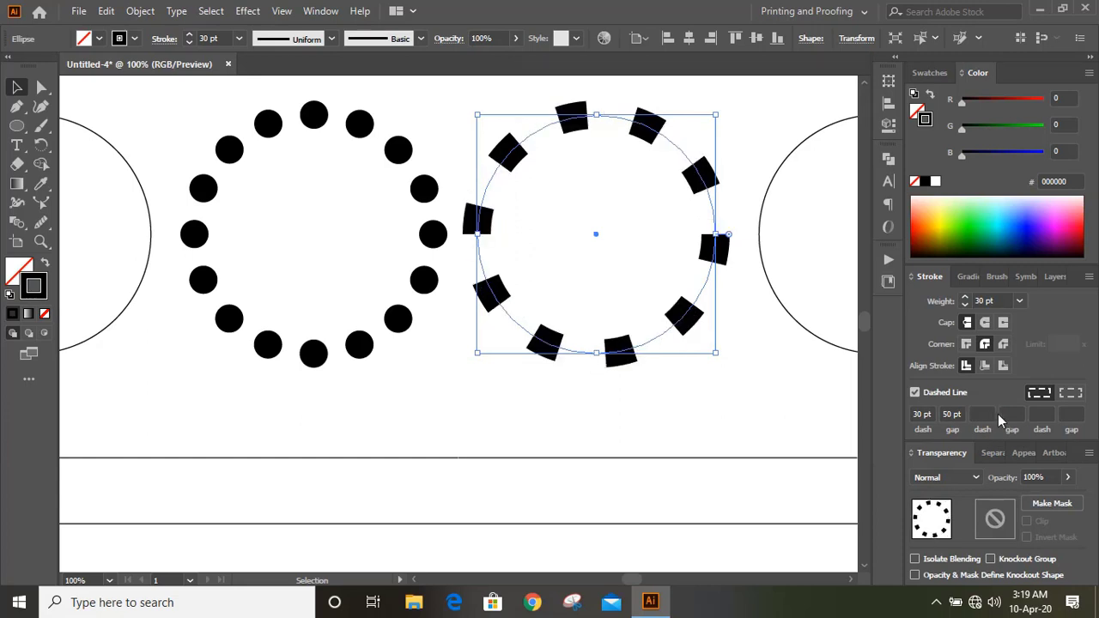
Step: Set the third circle's second dash to 20 pt and its second gap to 10 pt
left_click(989, 414)
type("20")
key("Return")
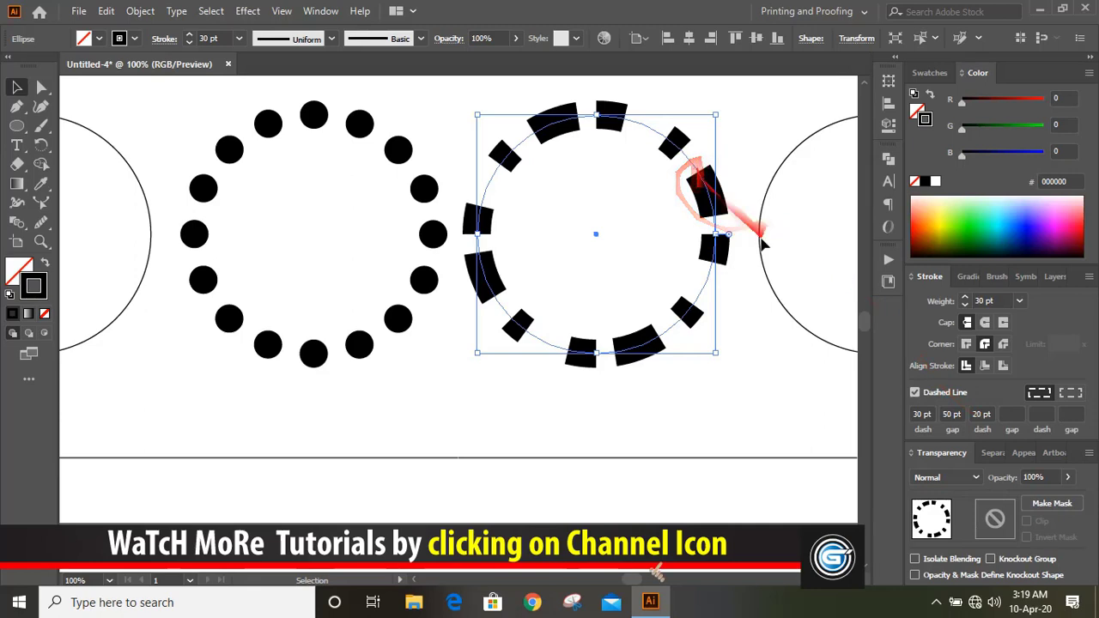
left_click(1015, 414)
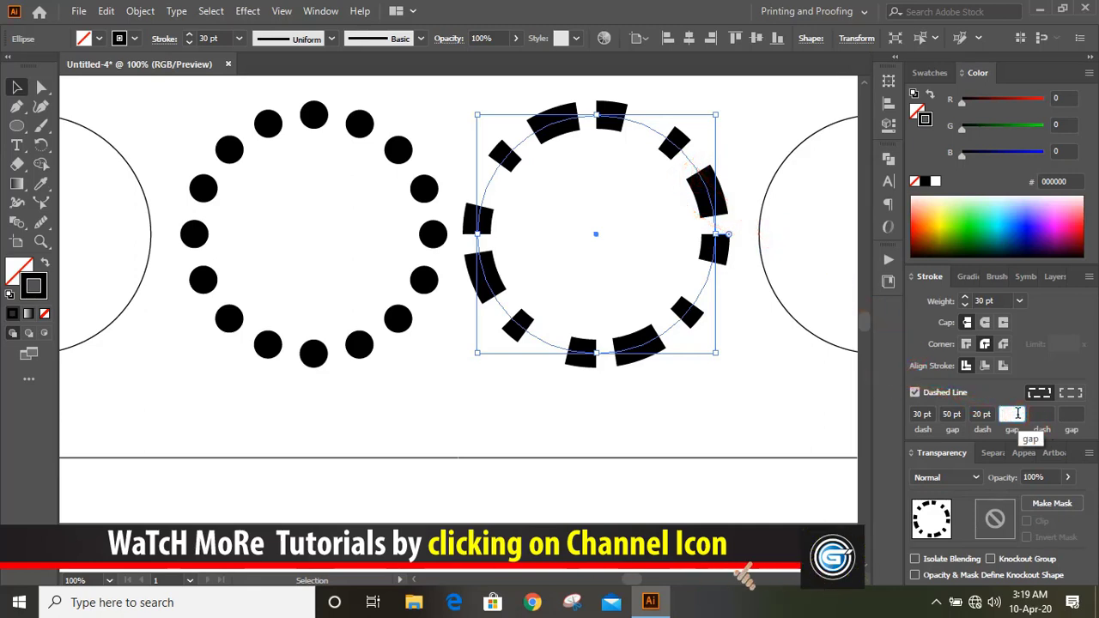
type("10")
key("Return")
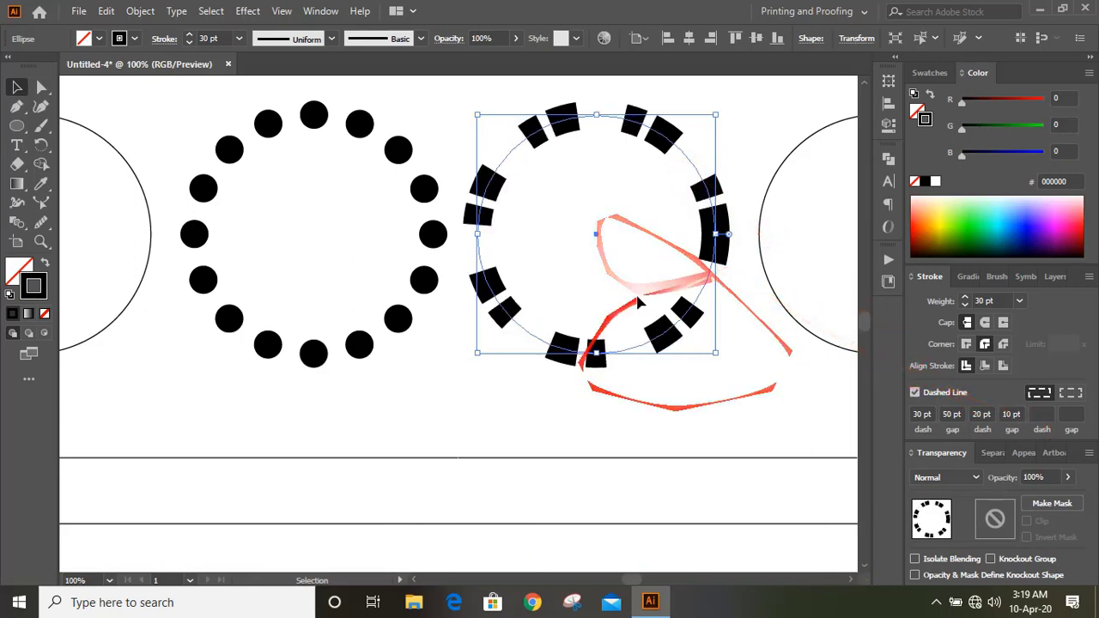
Step: Set the third circle's third dash to 5 pt and third gap to 10 pt, and deselect the circle
left_click(1045, 413)
type("5")
key("Return")
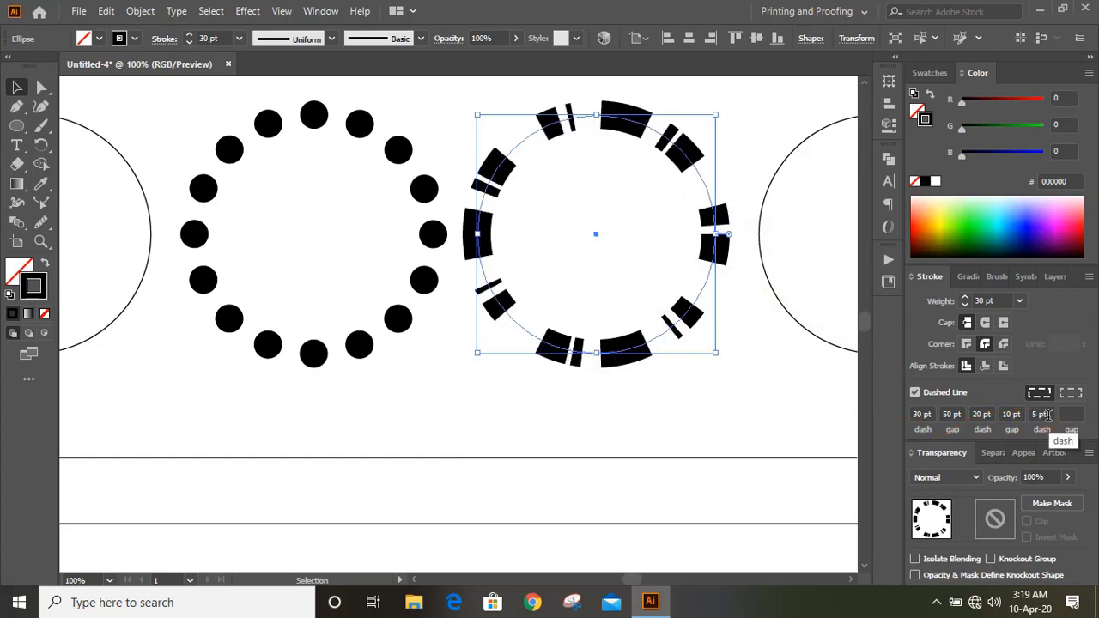
left_click(1072, 414)
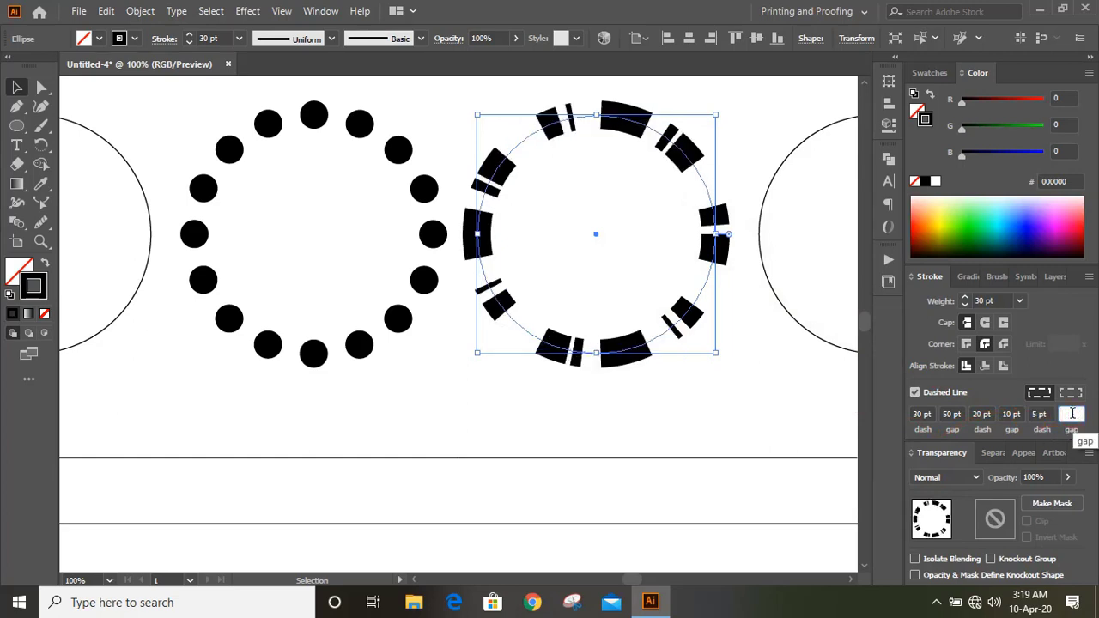
type("10")
key("Return")
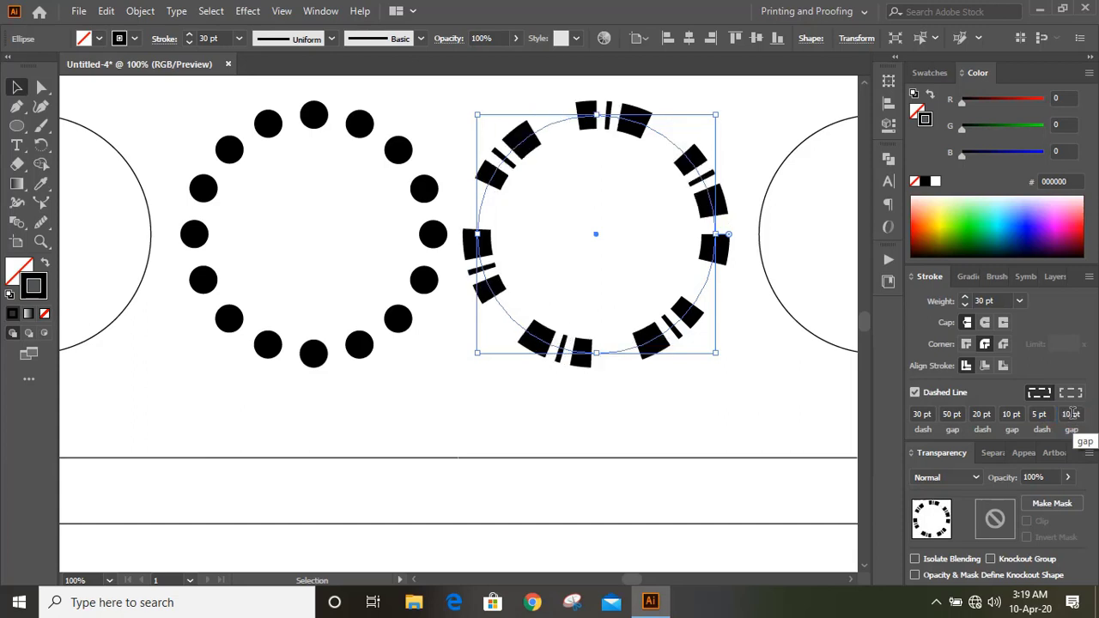
left_click(699, 400)
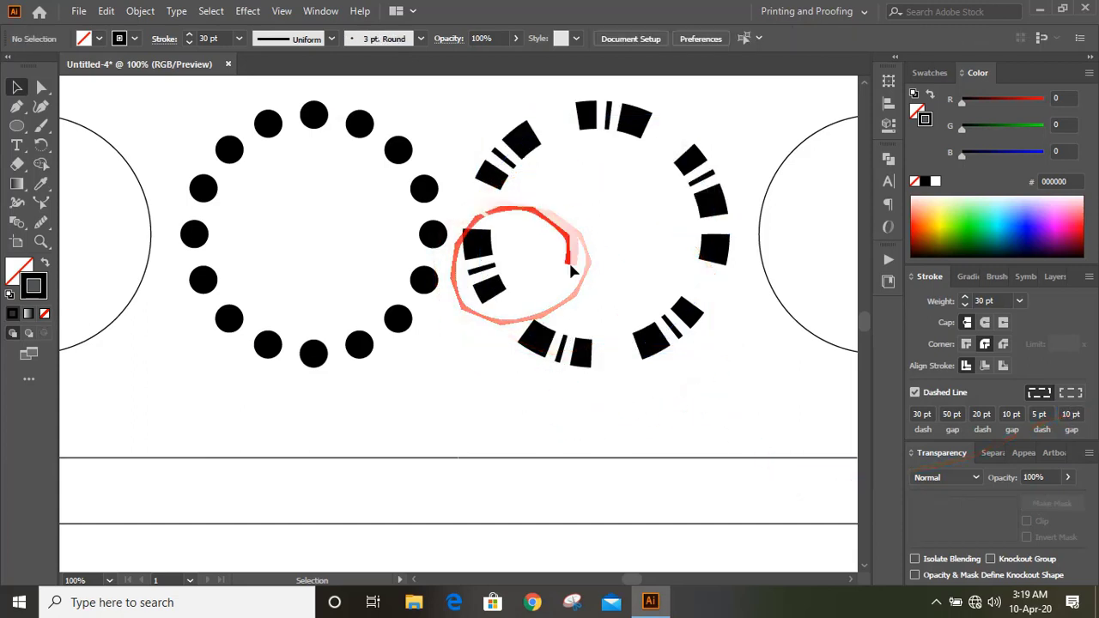
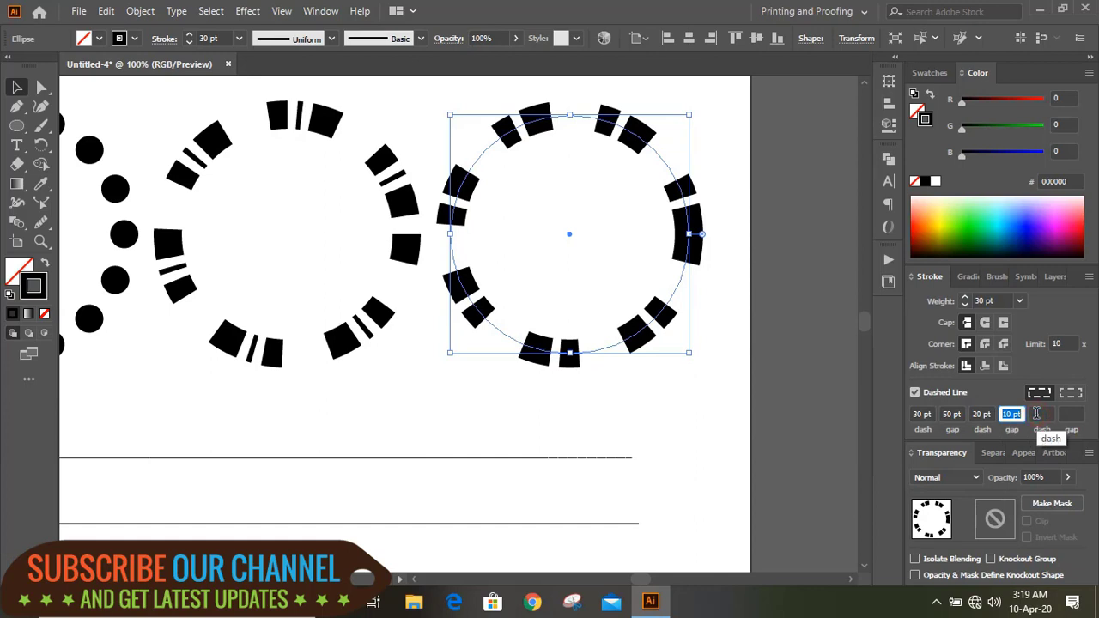
Step: Clear the fourth circle's extra dash and gap values, keeping only the 30 pt dash, and deselect it
left_click(979, 415)
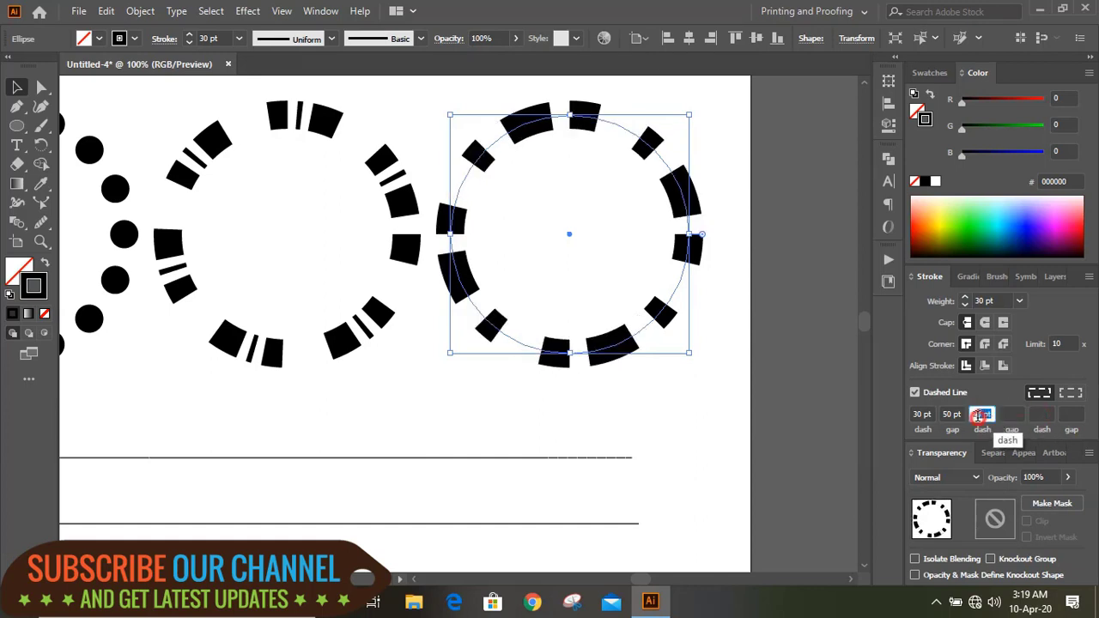
key("BackSpace")
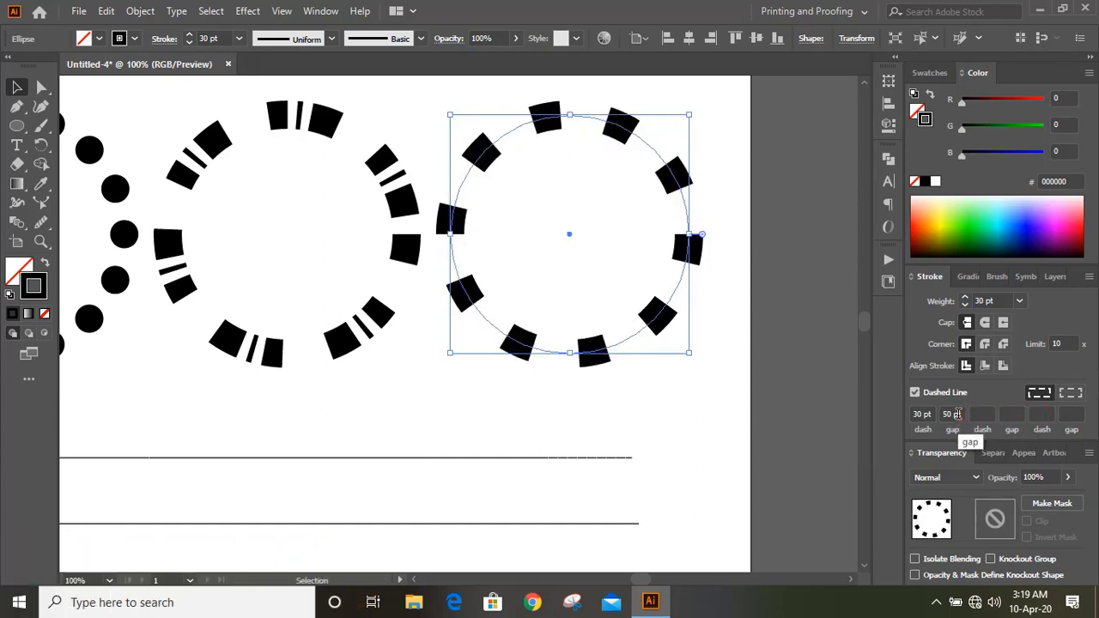
left_click(961, 415)
key("Return")
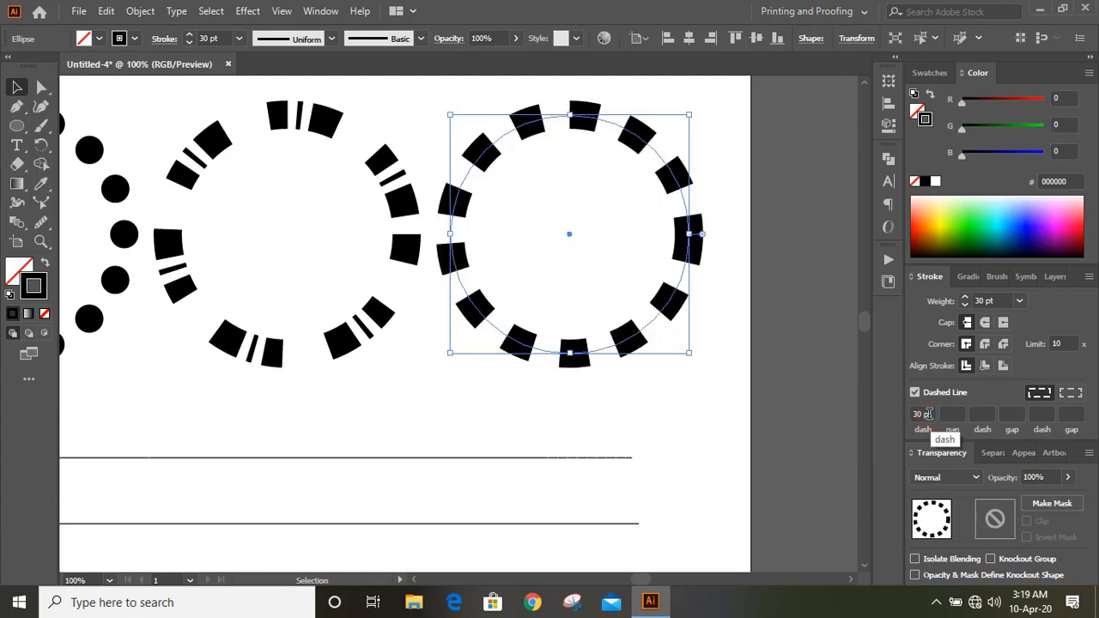
left_click(739, 436)
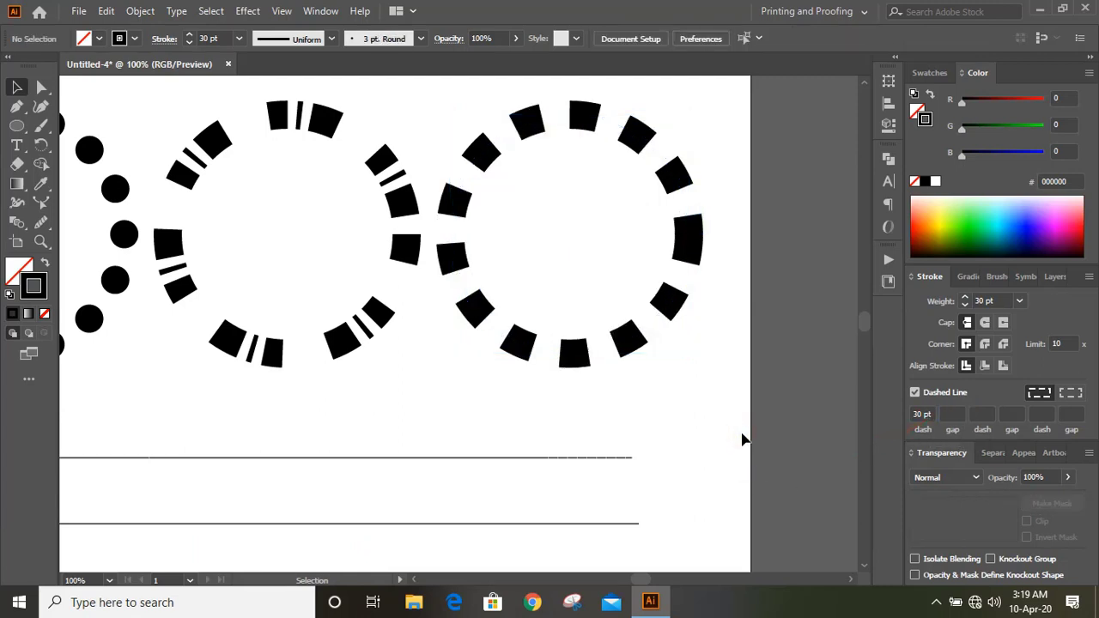
Step: Give the fourth circle's dashed stroke a round cap and a 20 pt gap
left_click(692, 242)
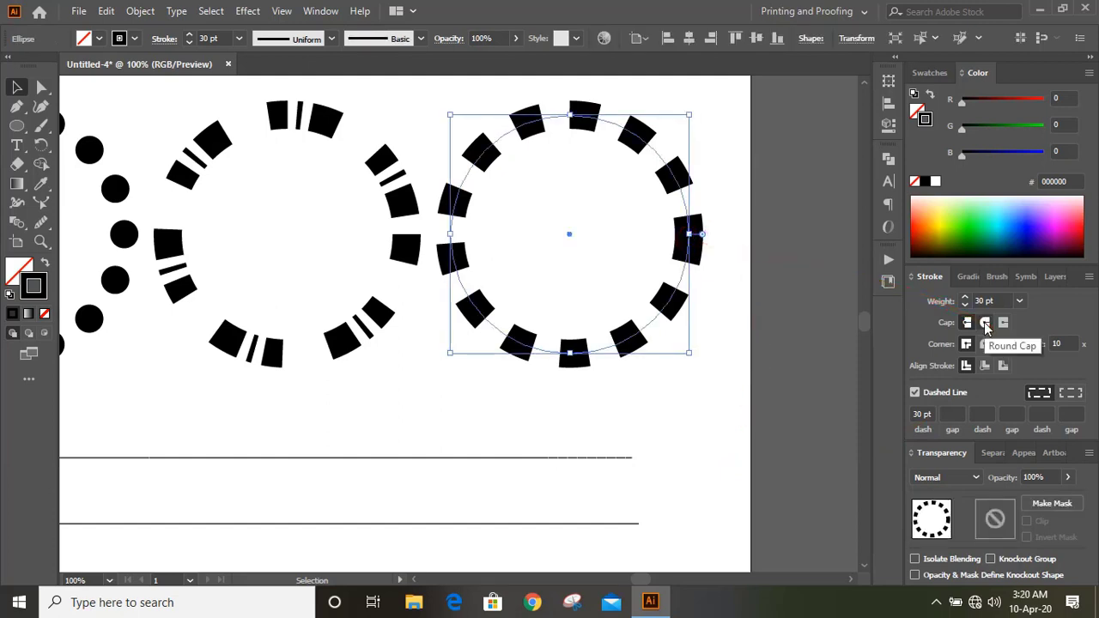
left_click(985, 323)
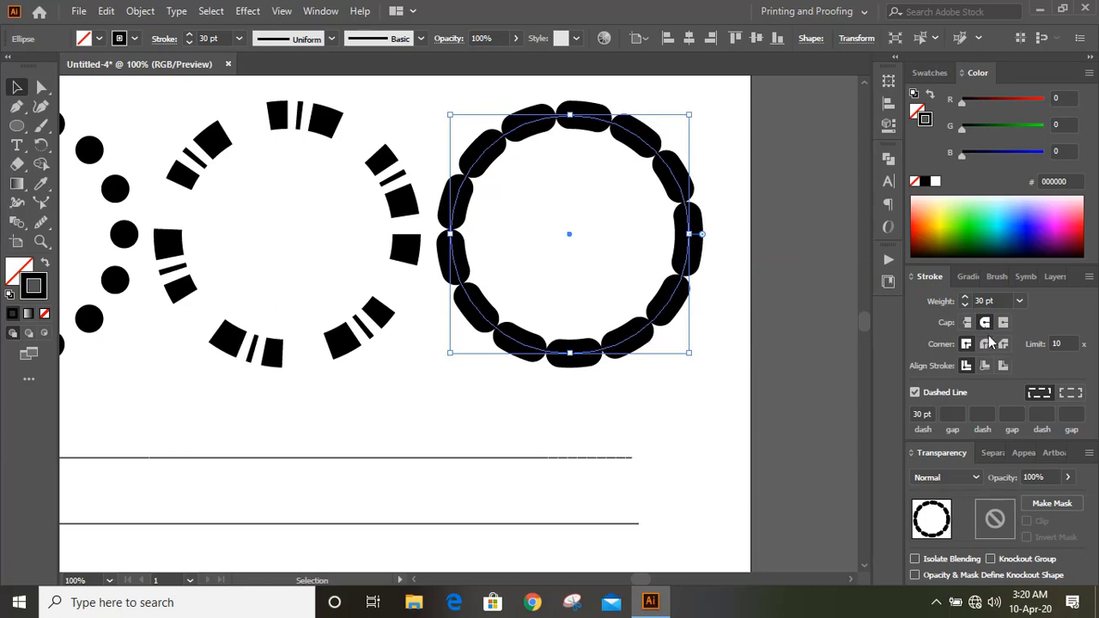
left_click(957, 413)
key("Return")
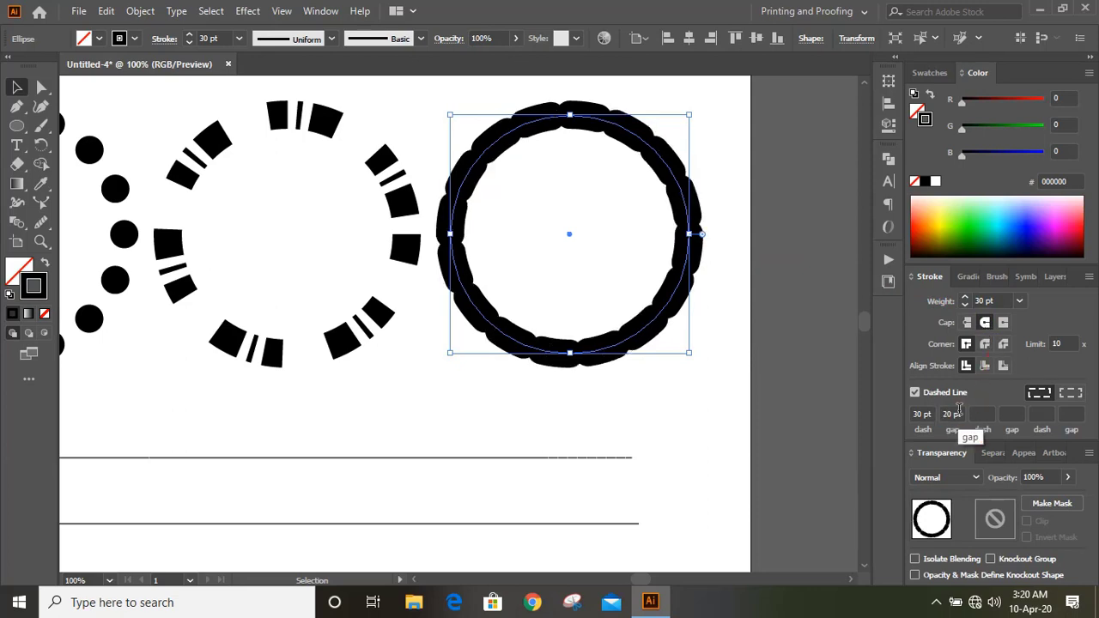
Step: Set the fourth circle's first dash to 10 pt and its first gap to 50 pt
left_click(920, 416)
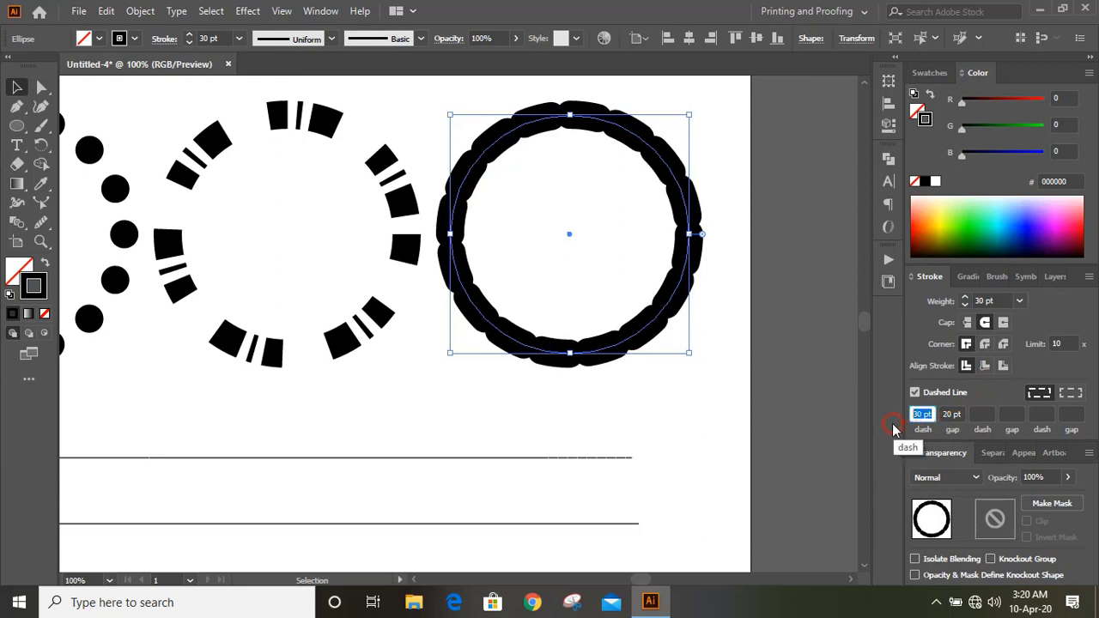
type("10")
key("Return")
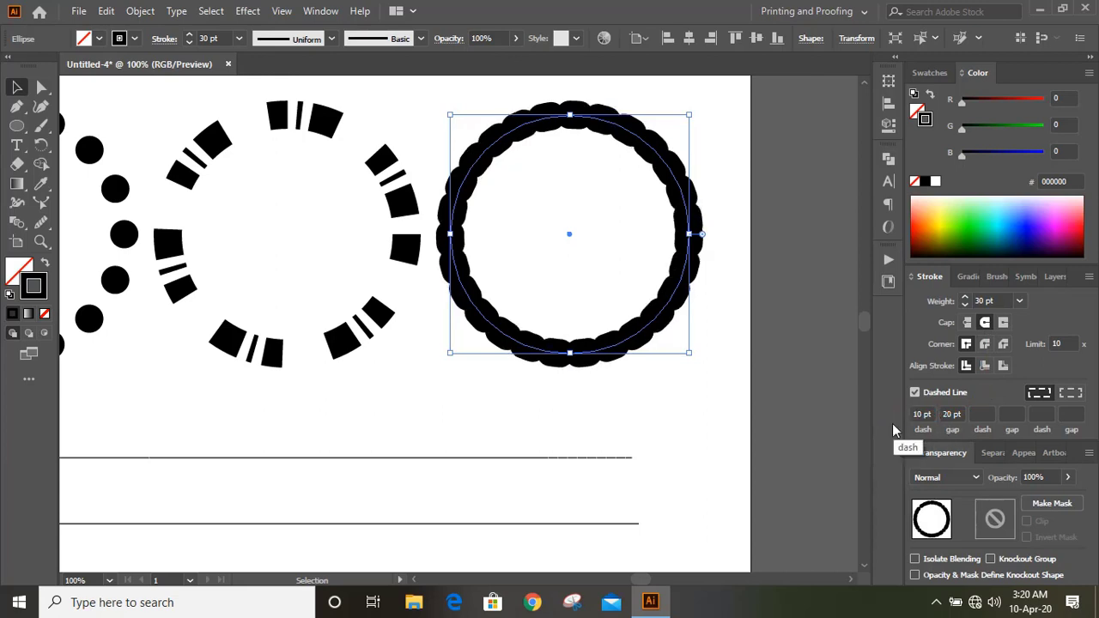
left_click(957, 415)
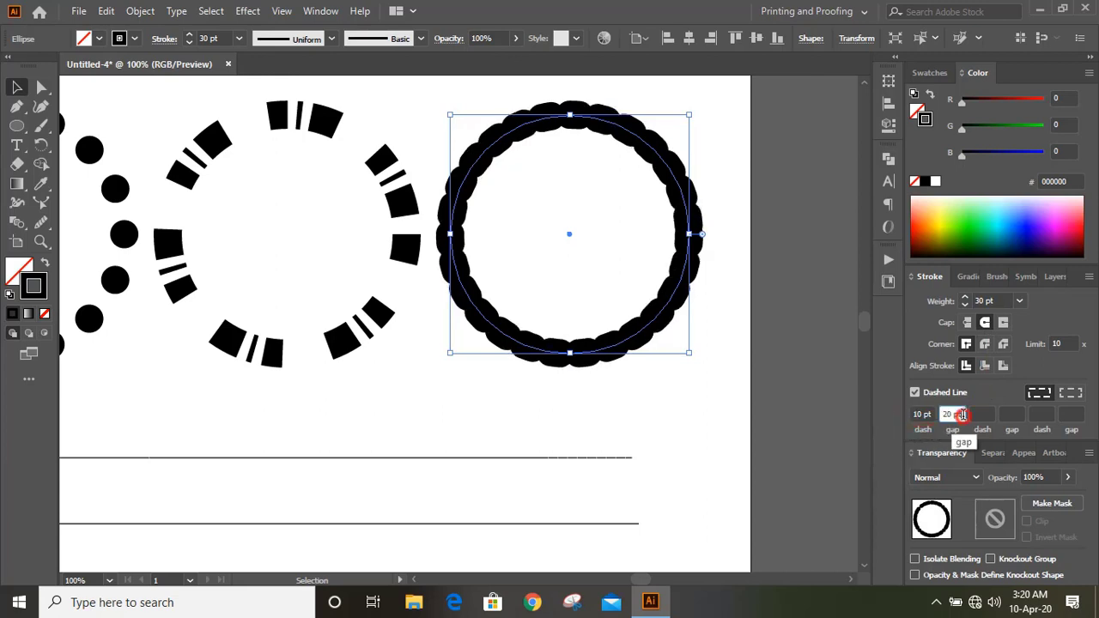
type("50")
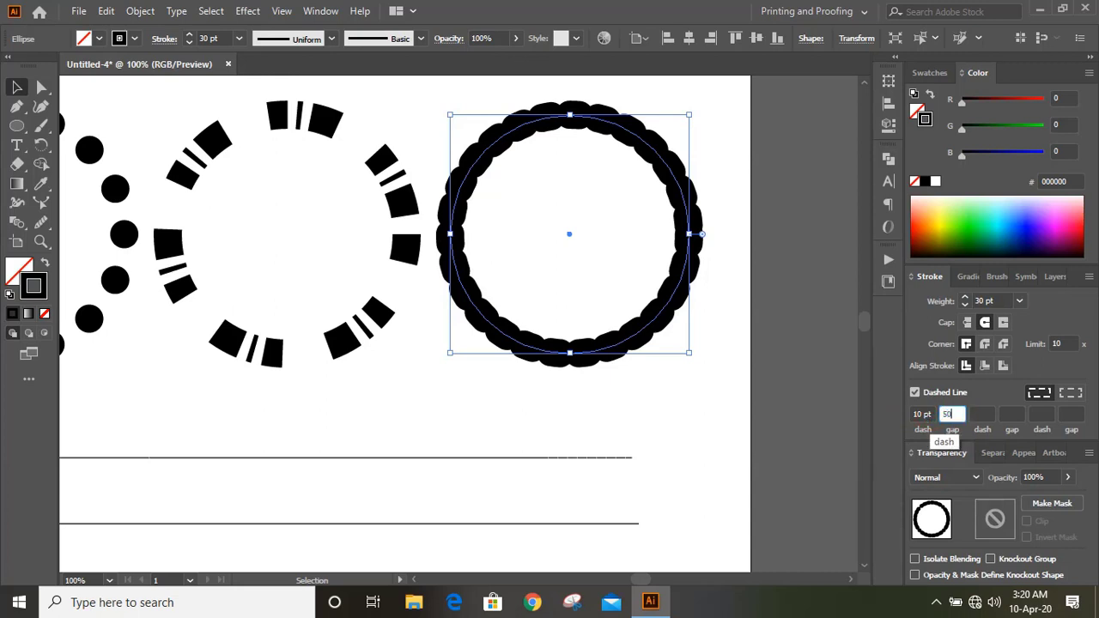
key("Return")
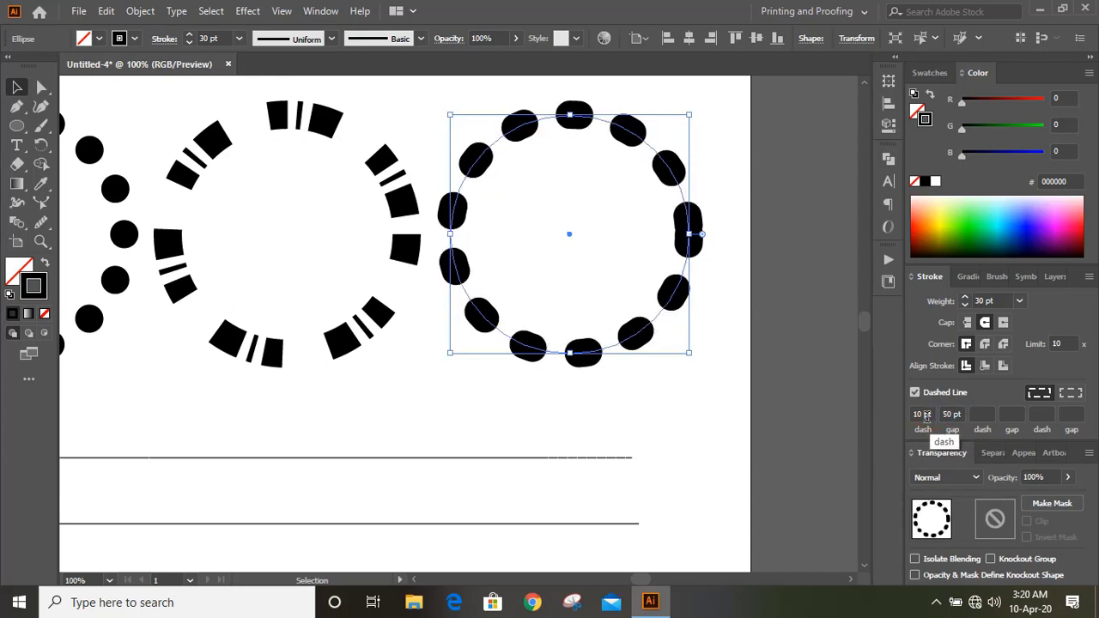
Step: Set the fourth circle's second dash to 10 pt and first dash to 0 pt, and deselect the circle
left_click(984, 415)
type("10")
key("Return")
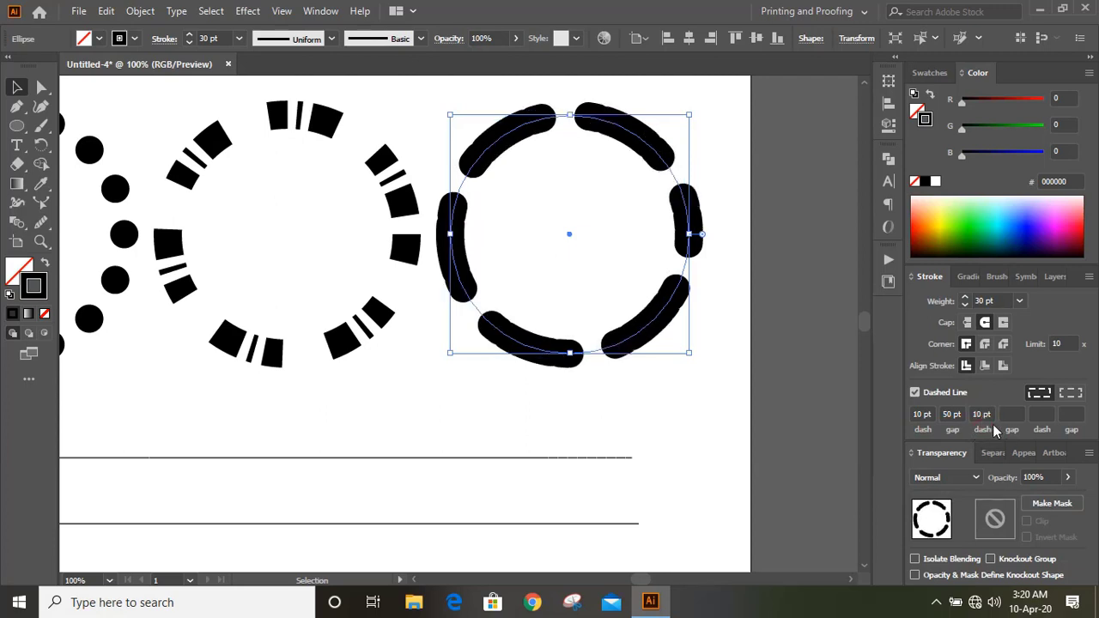
left_click_drag(932, 412, 871, 418)
type("0")
key("Return")
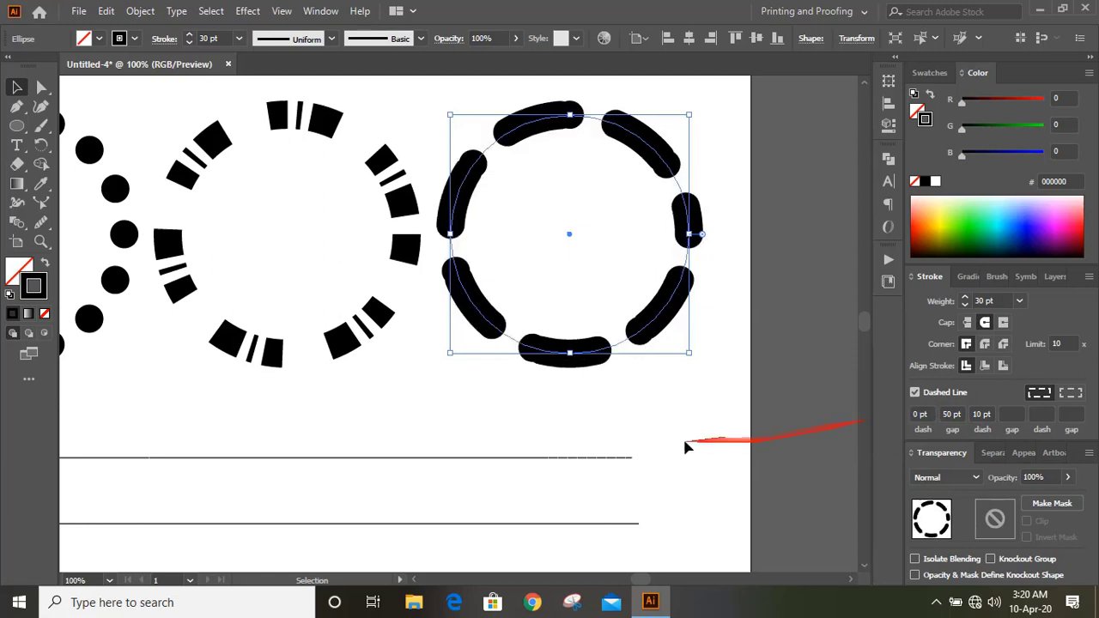
left_click(620, 419)
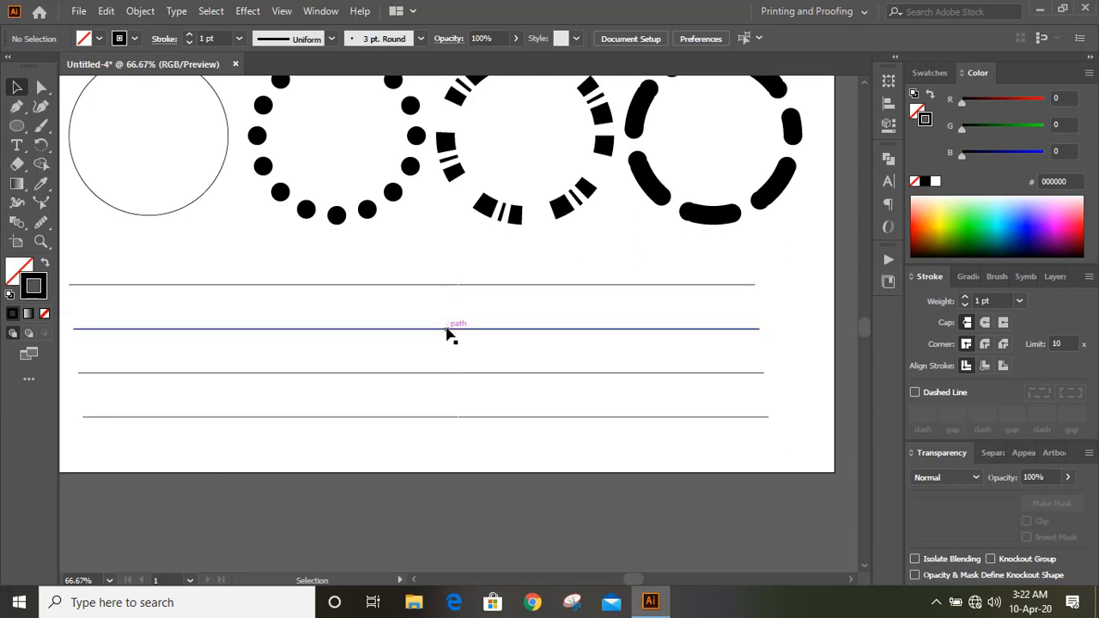
Step: Set the second horizontal line's stroke weight to 30 pt after trying 25 pt, and deselect it
left_click(447, 330)
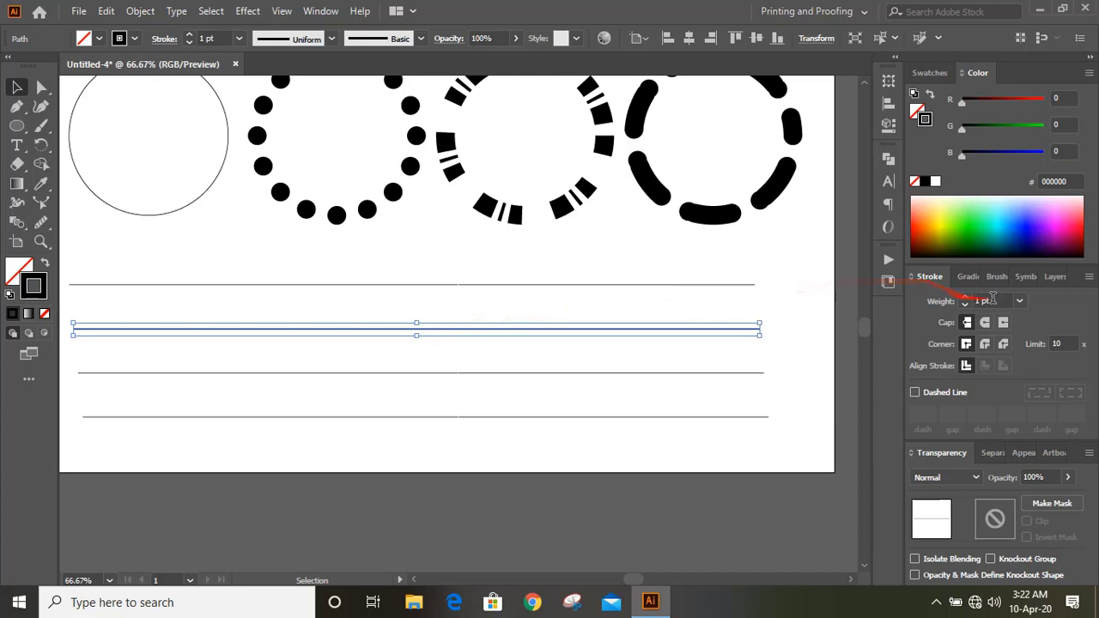
left_click(968, 301)
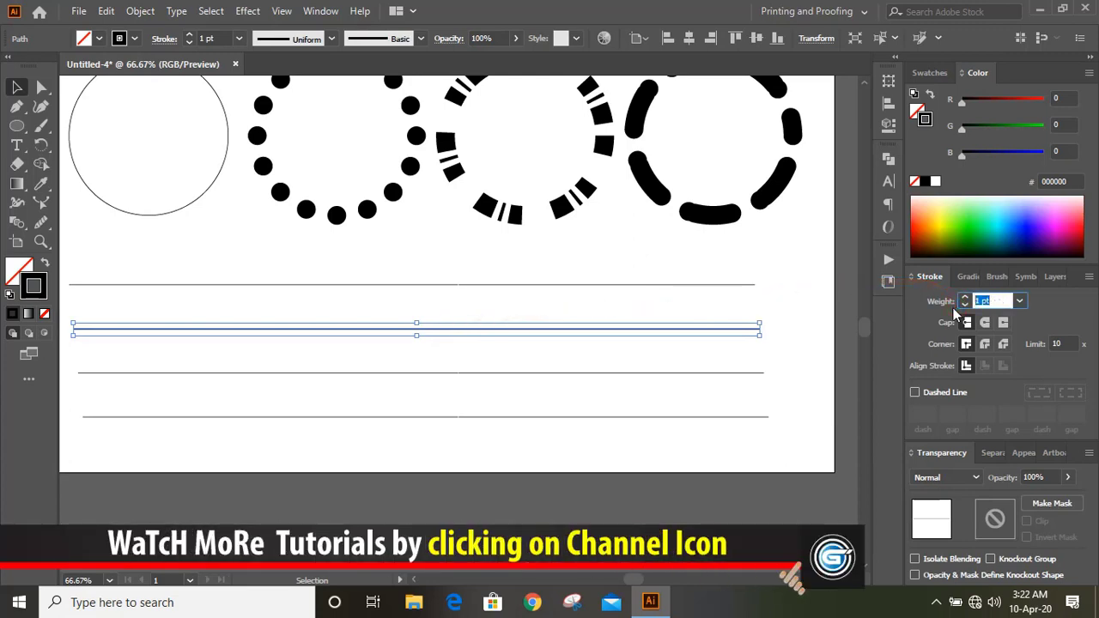
type("25")
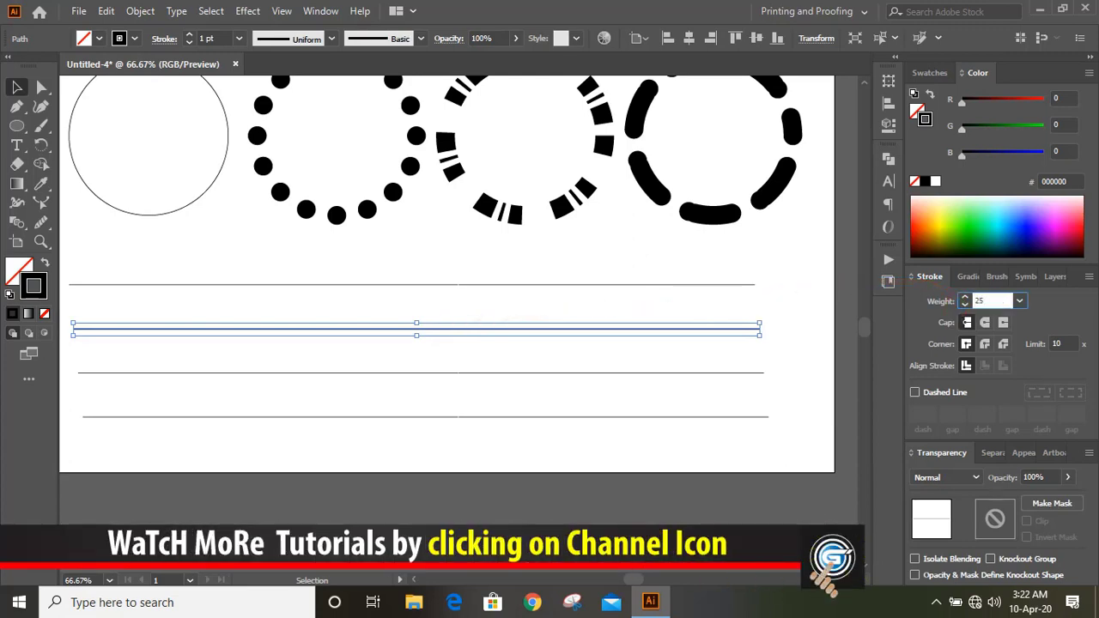
key("Return")
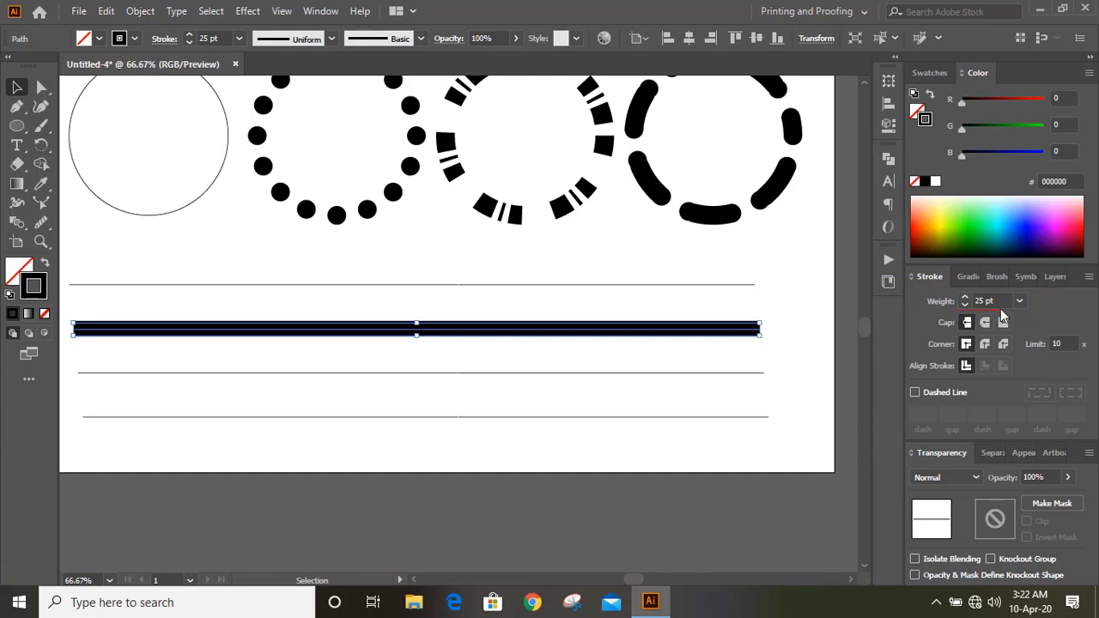
left_click(973, 301)
type("30")
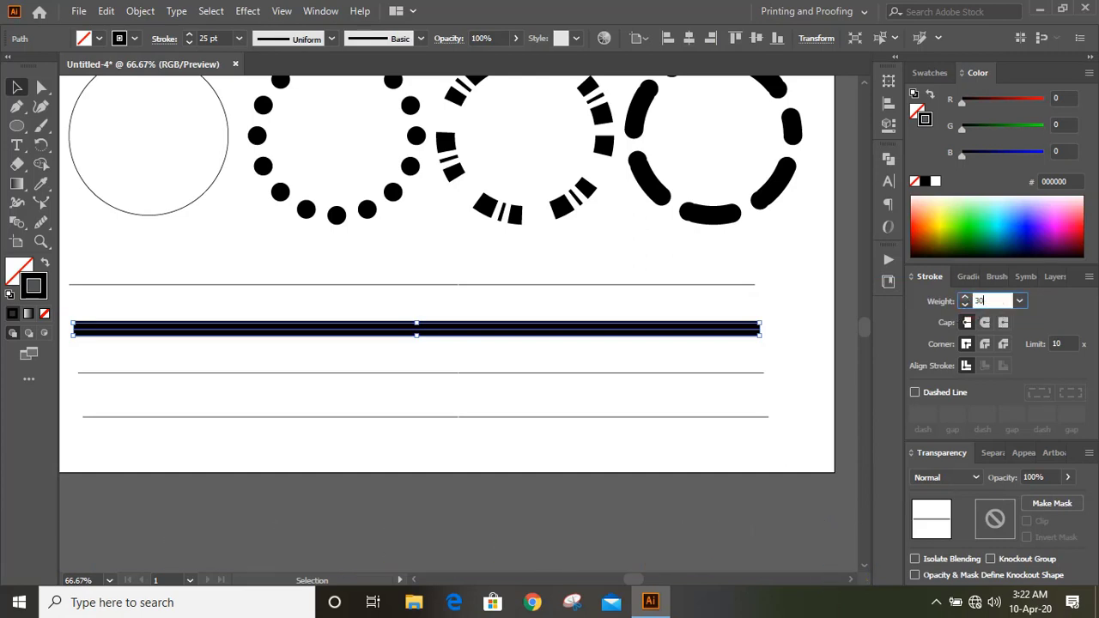
key("Return")
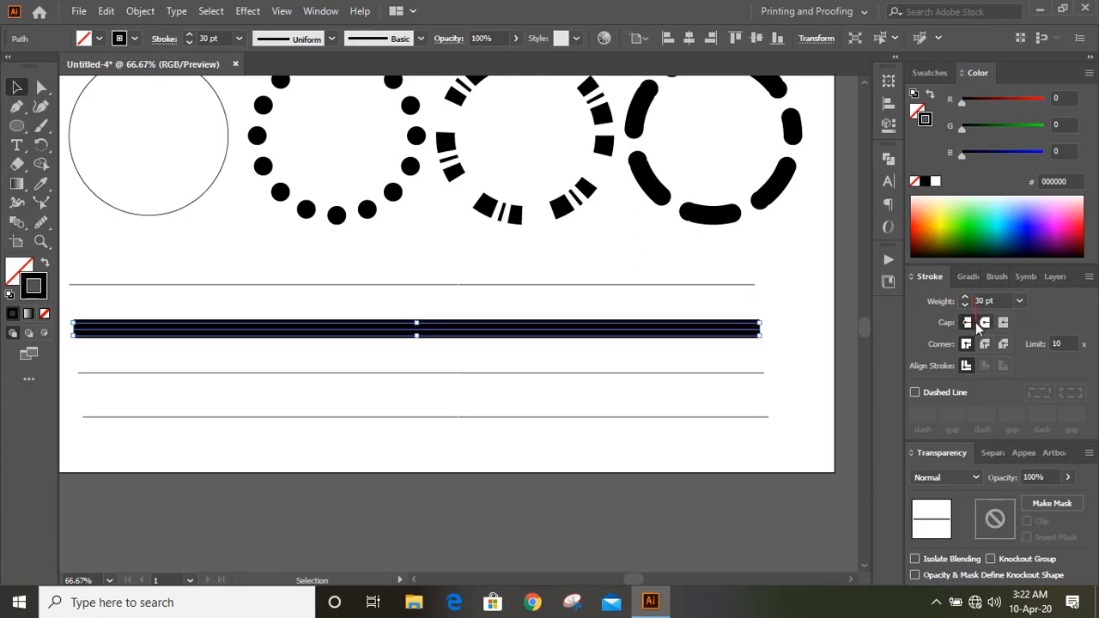
left_click(813, 285)
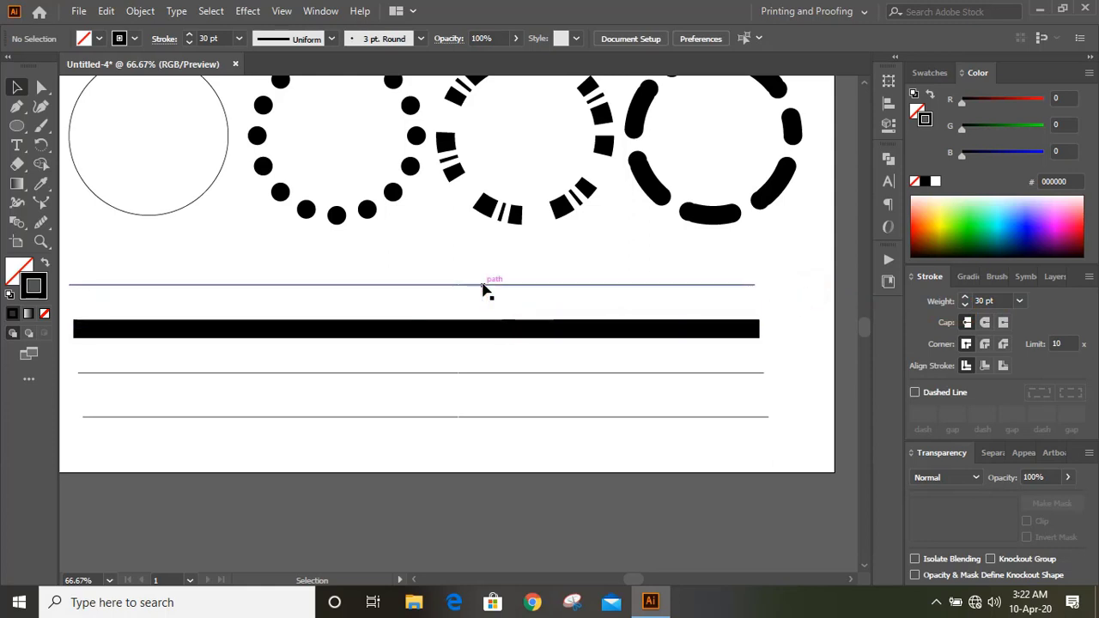
Step: Give the second horizontal line's stroke a round join and a round cap, and deselect it
left_click(560, 332)
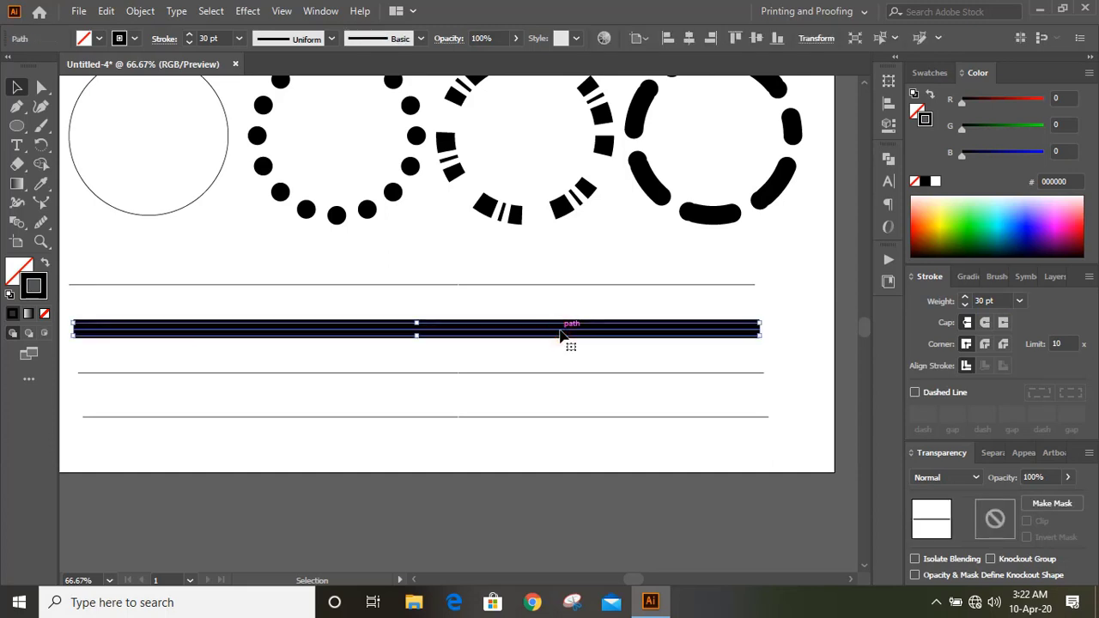
left_click(986, 344)
left_click(786, 324)
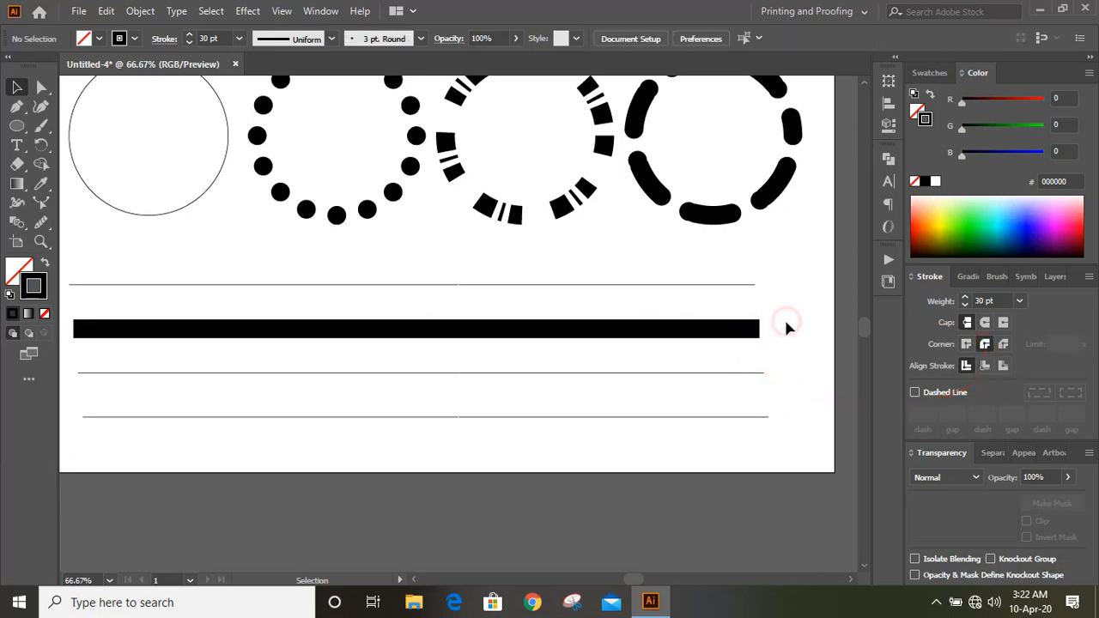
left_click(346, 331)
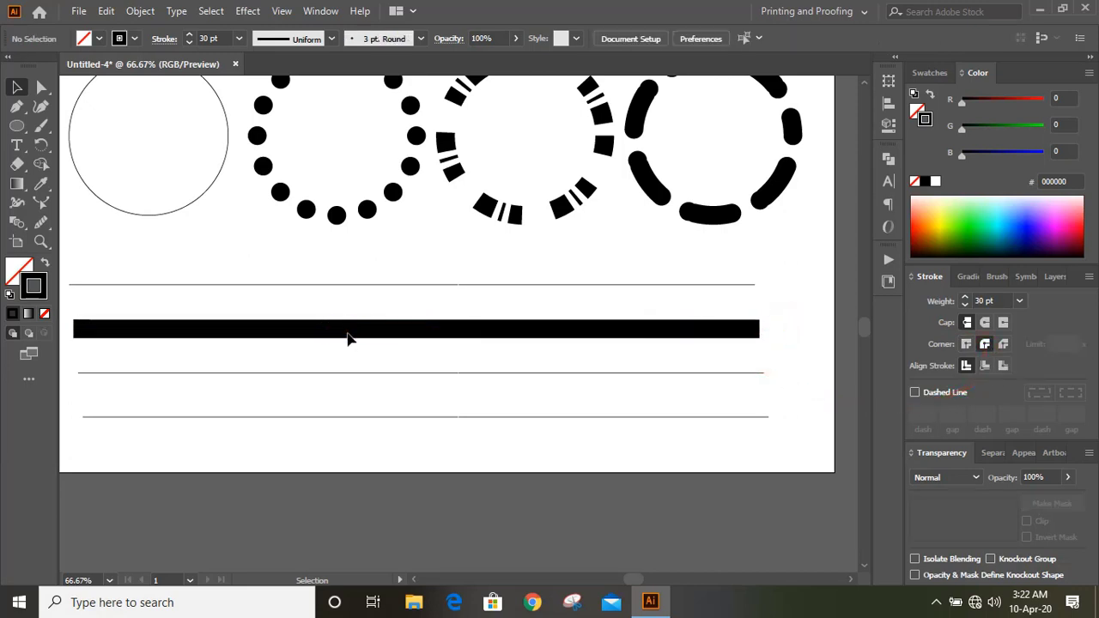
left_click(349, 355)
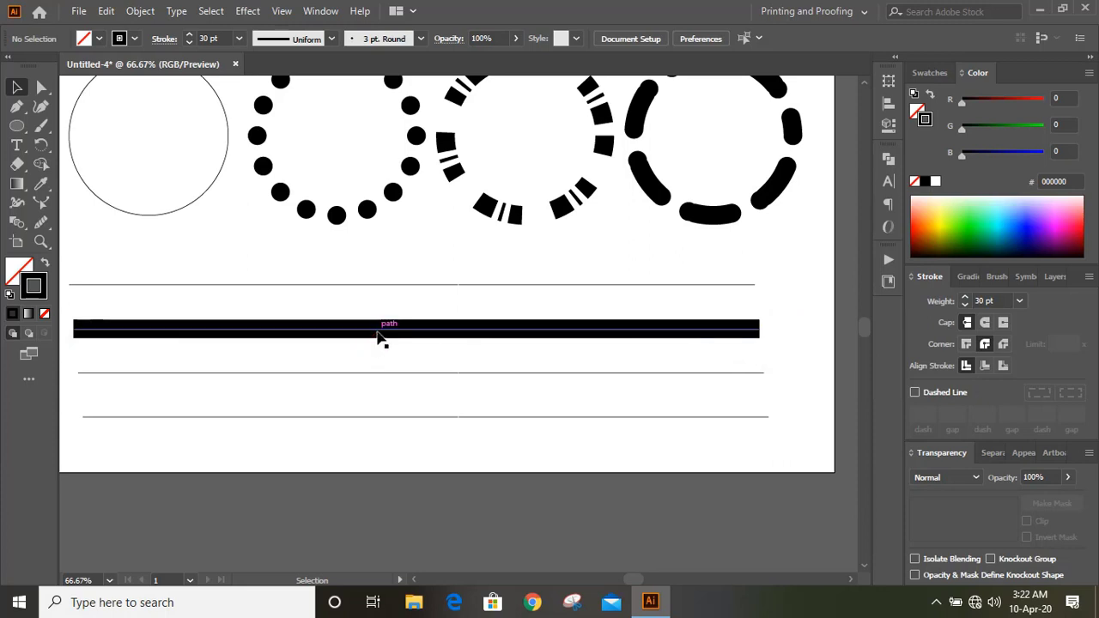
left_click(378, 337)
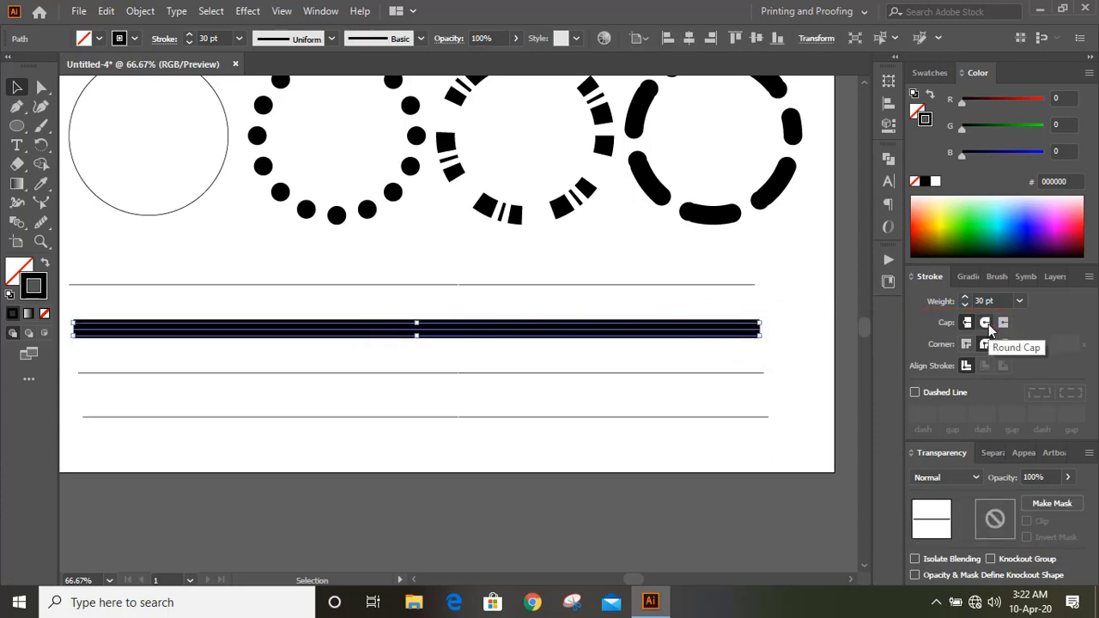
left_click(985, 324)
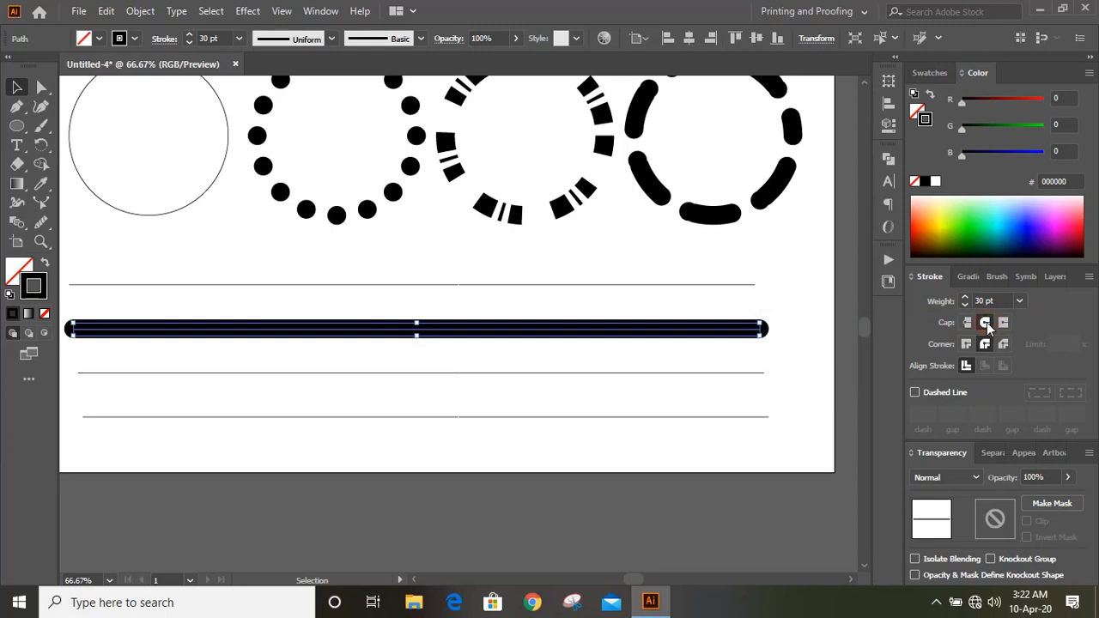
left_click(751, 345)
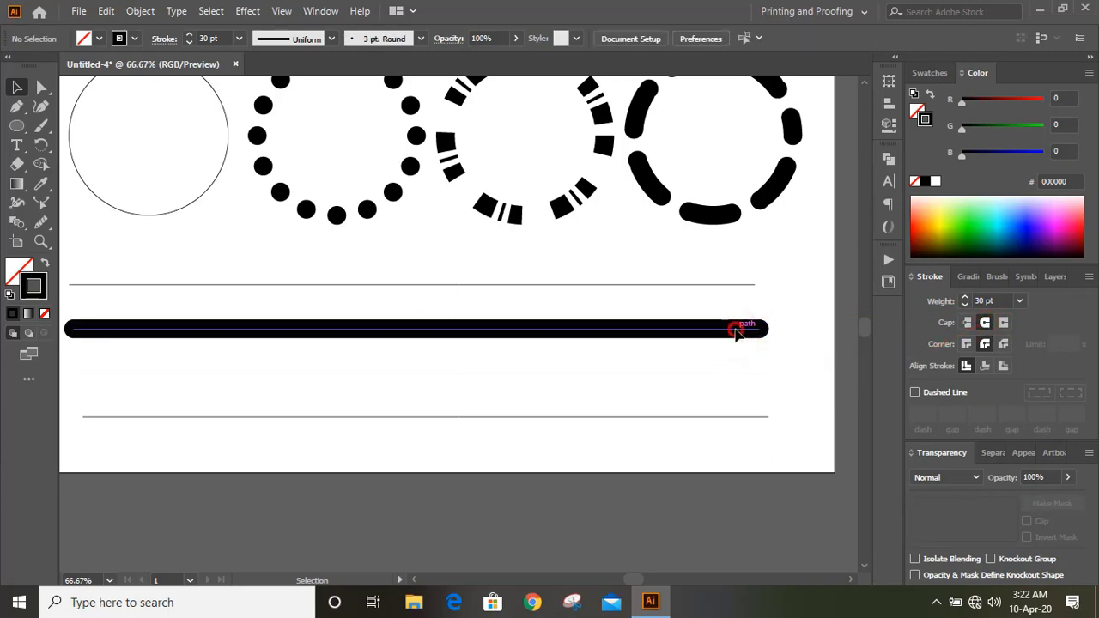
left_click(736, 332)
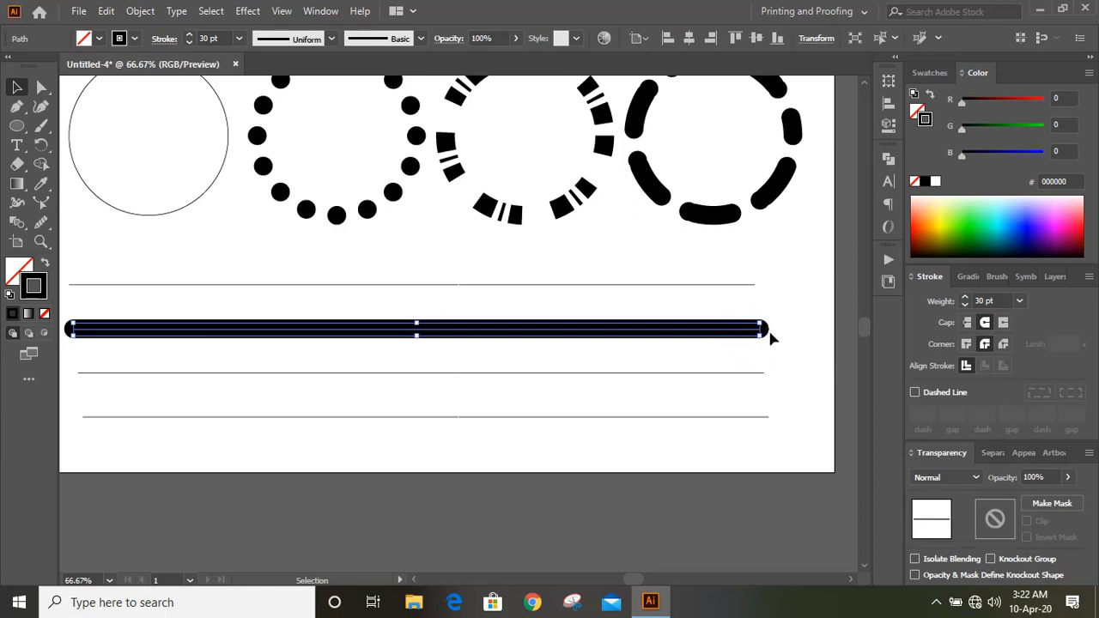
left_click(776, 355)
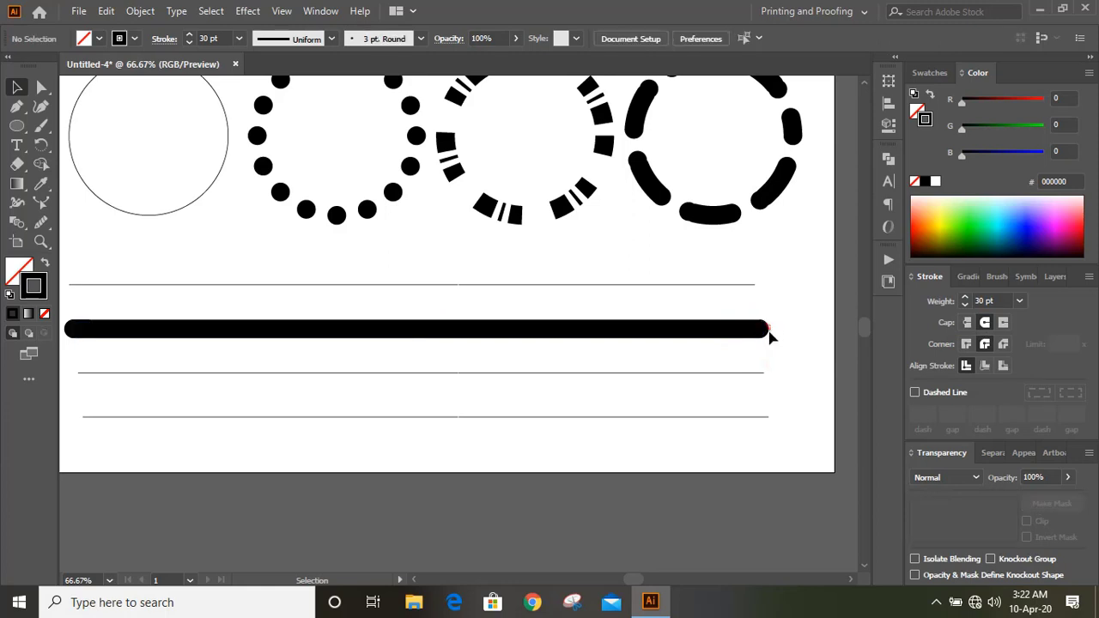
left_click(792, 357)
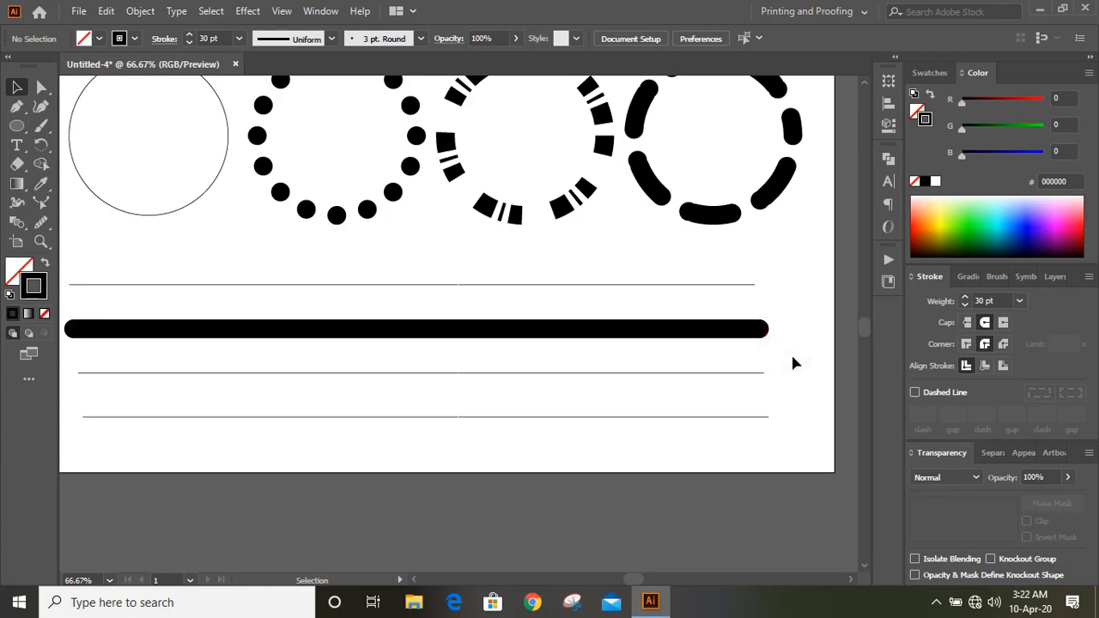
Step: Make the second horizontal line dashed with a 0 pt dash, 50 pt gap and 10 pt dash, and deselect it
left_click(720, 329)
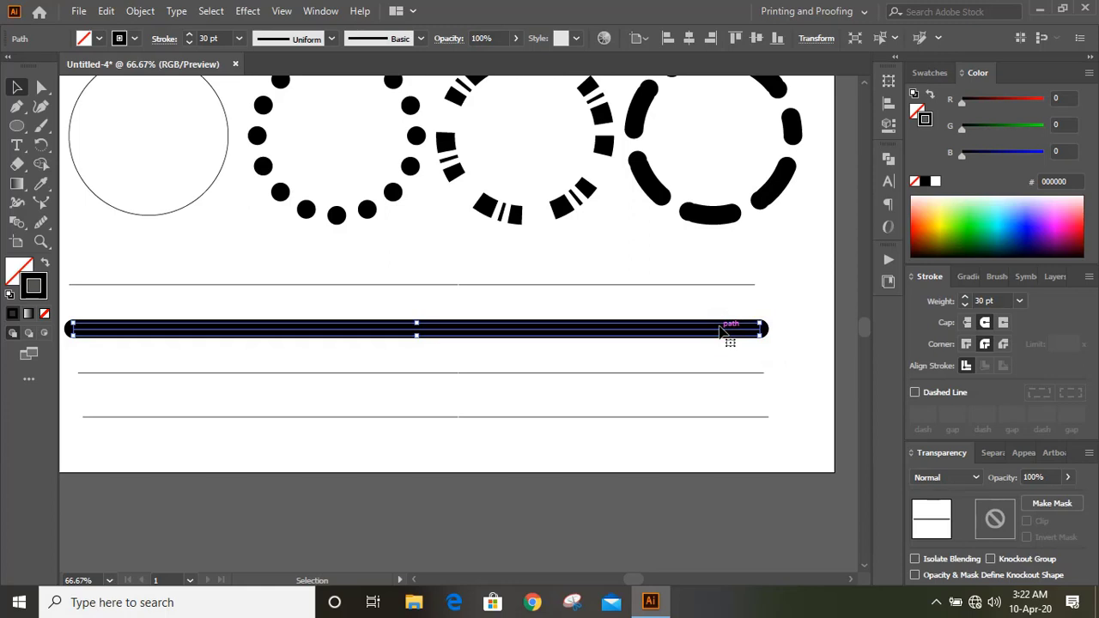
left_click(915, 392)
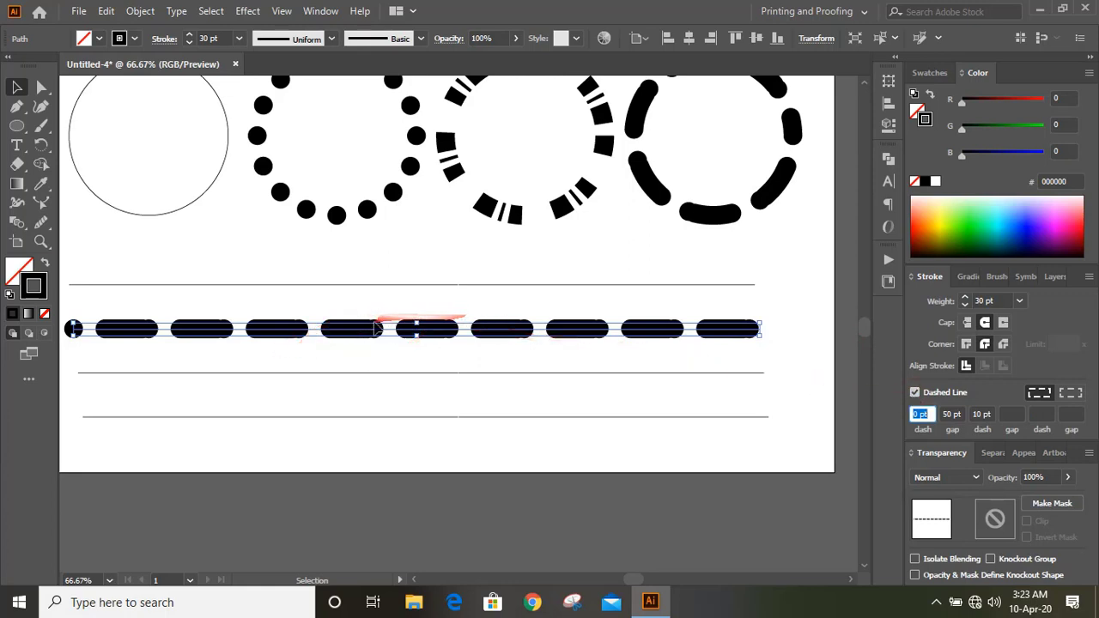
left_click(370, 355)
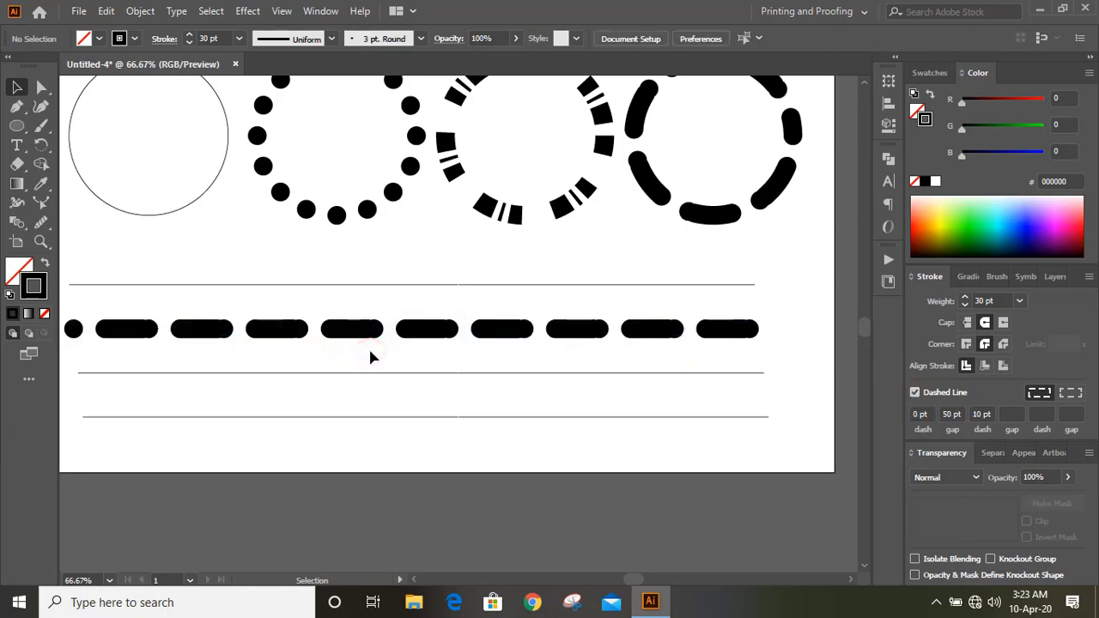
Step: Give the third horizontal line a 30 pt stroke with a round cap and round join
left_click(421, 374)
left_click(983, 300)
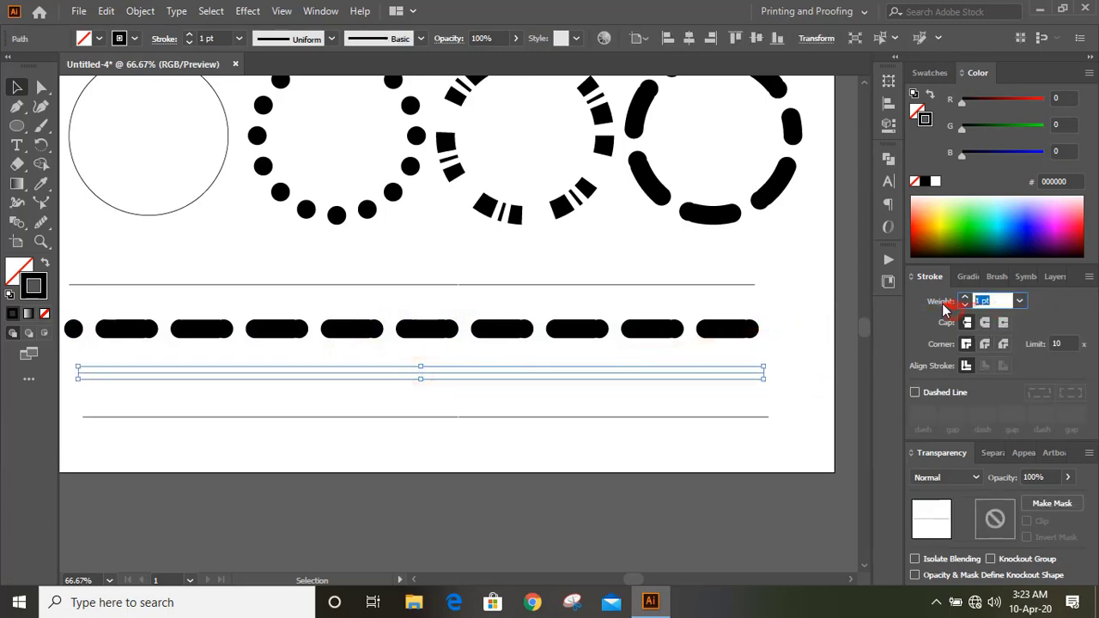
type("30")
key("Return")
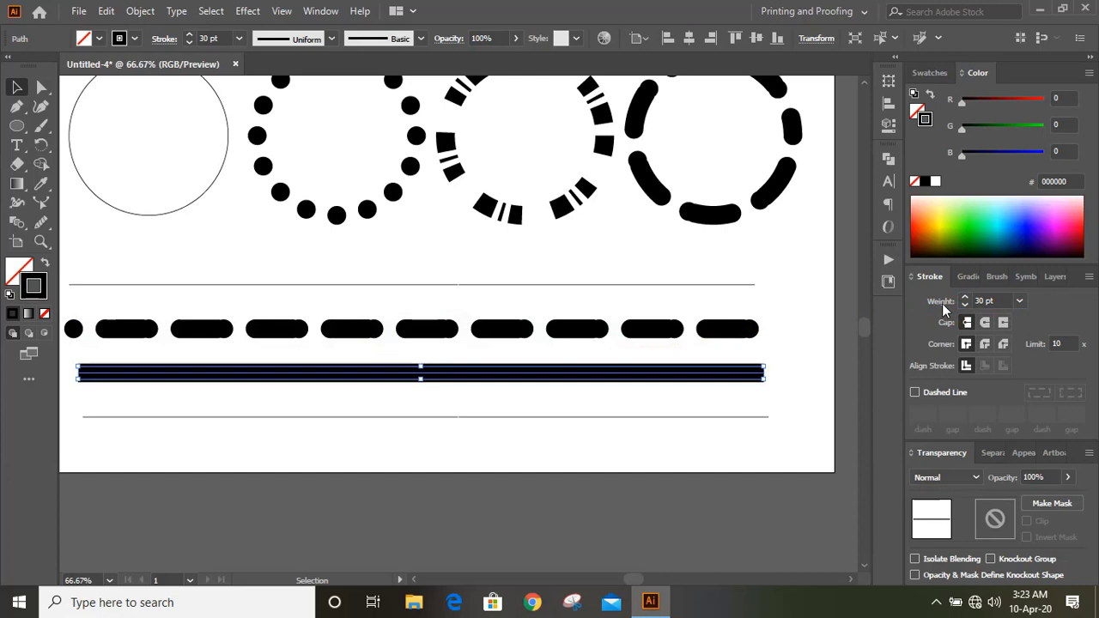
left_click(986, 324)
left_click(984, 345)
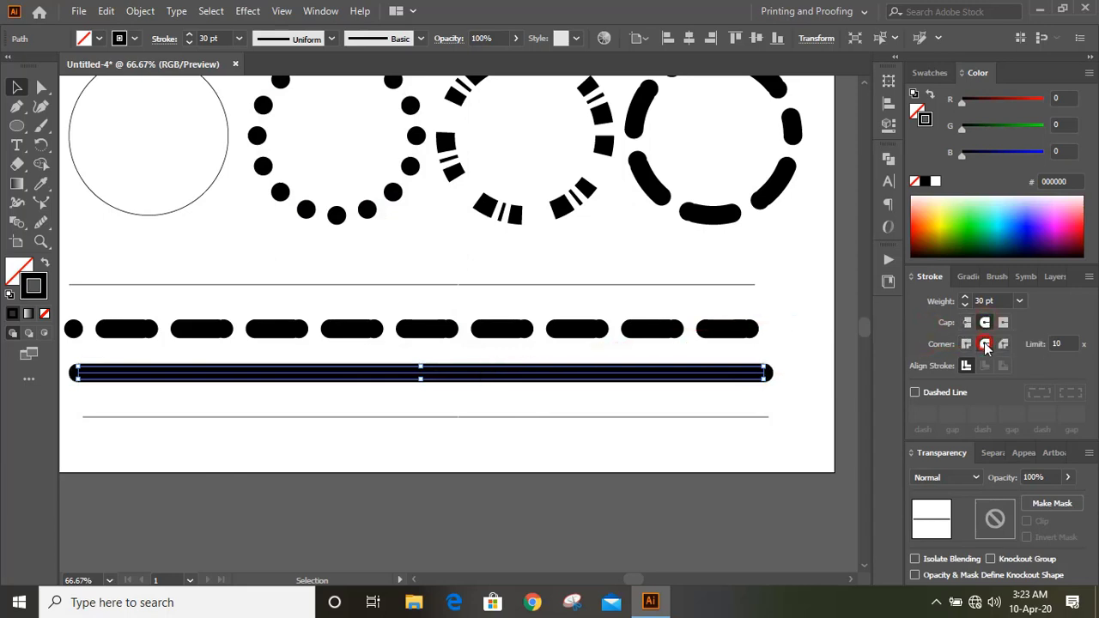
Step: Turn the third line into round dots by enabling dashes with only a 0 pt dash and 50 pt gap, and deselect it
left_click(915, 392)
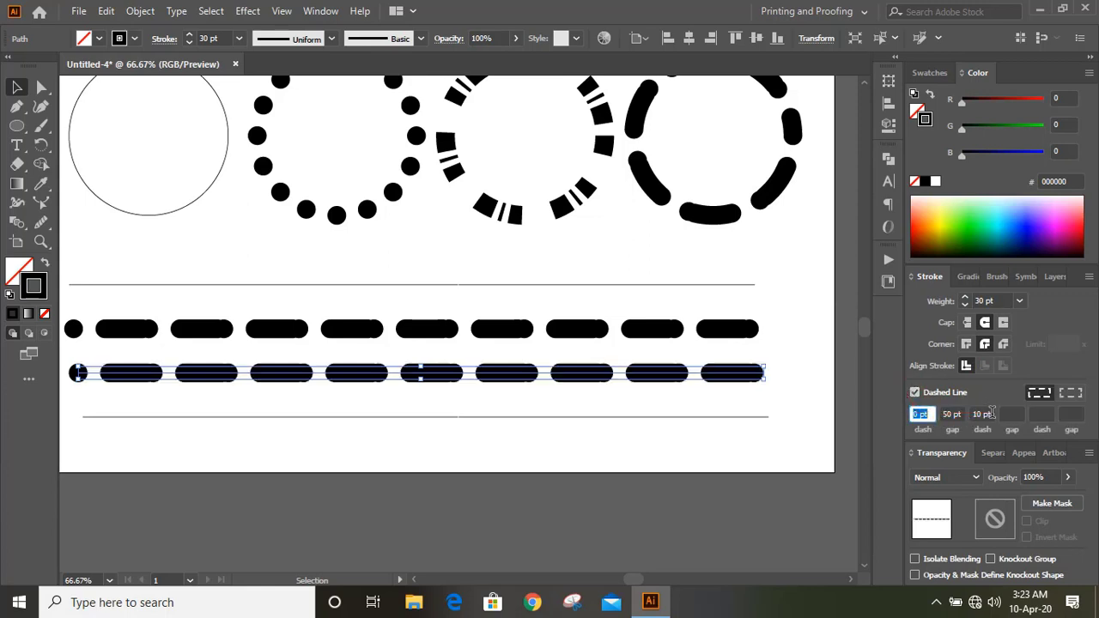
left_click(989, 414)
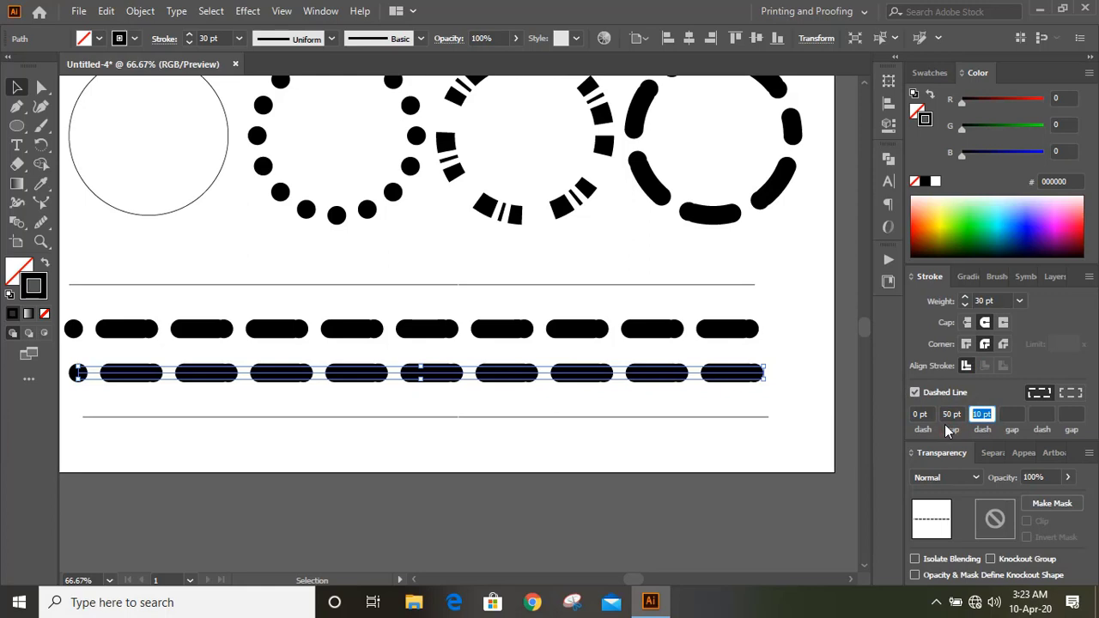
key("BackSpace")
key("Return")
left_click(507, 449)
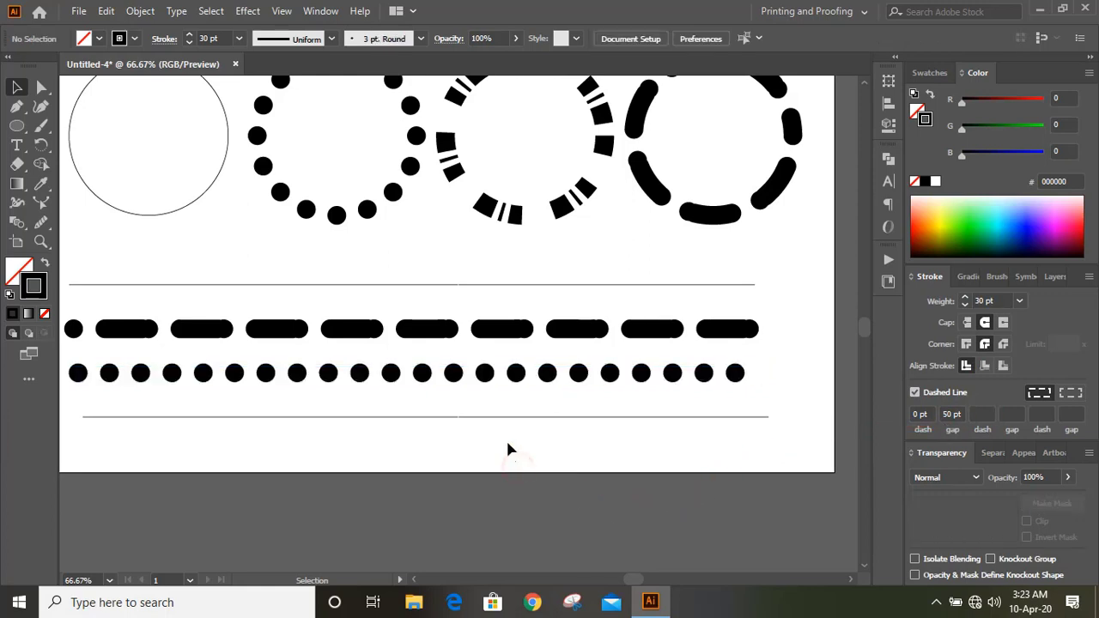
Step: Set the fourth horizontal line's stroke weight to 30 pt and deselect it
left_click(464, 418)
left_click(988, 301)
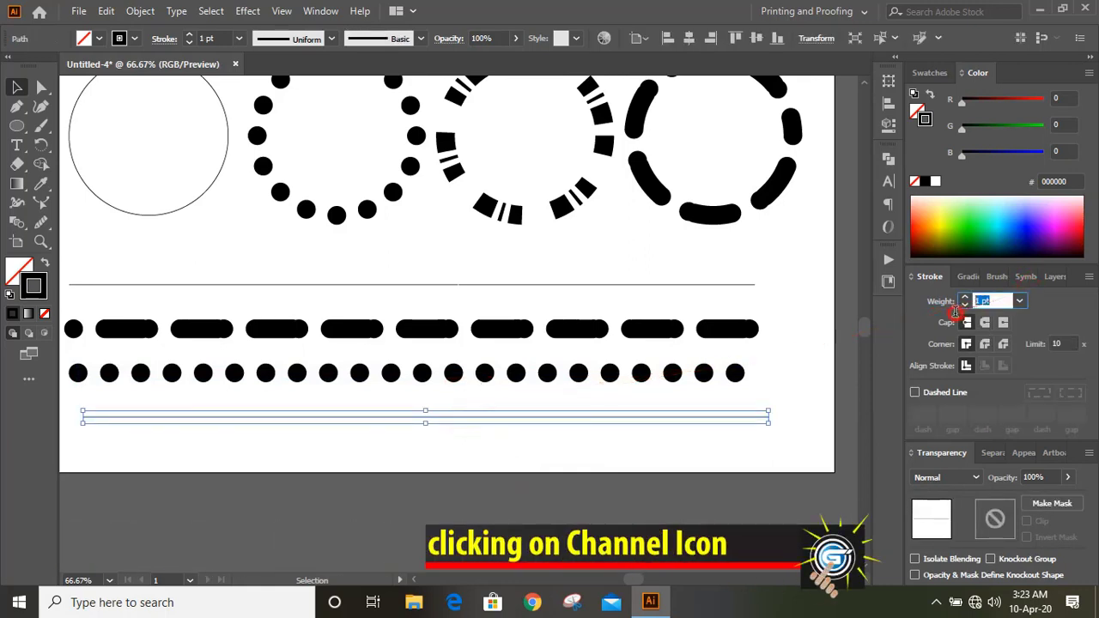
type("30")
key("Return")
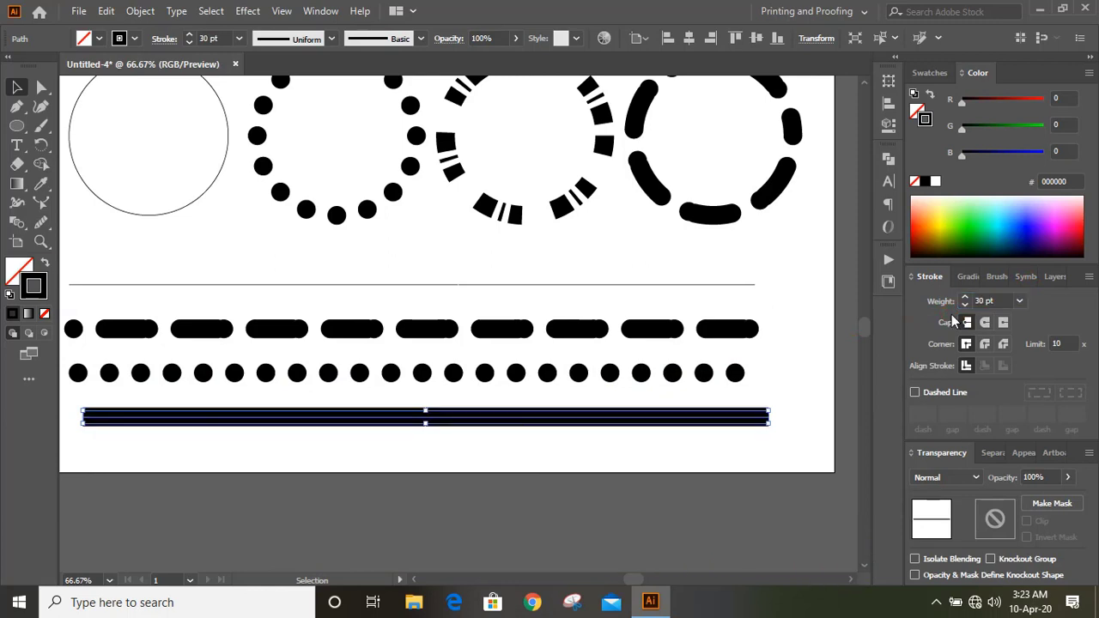
left_click(802, 388)
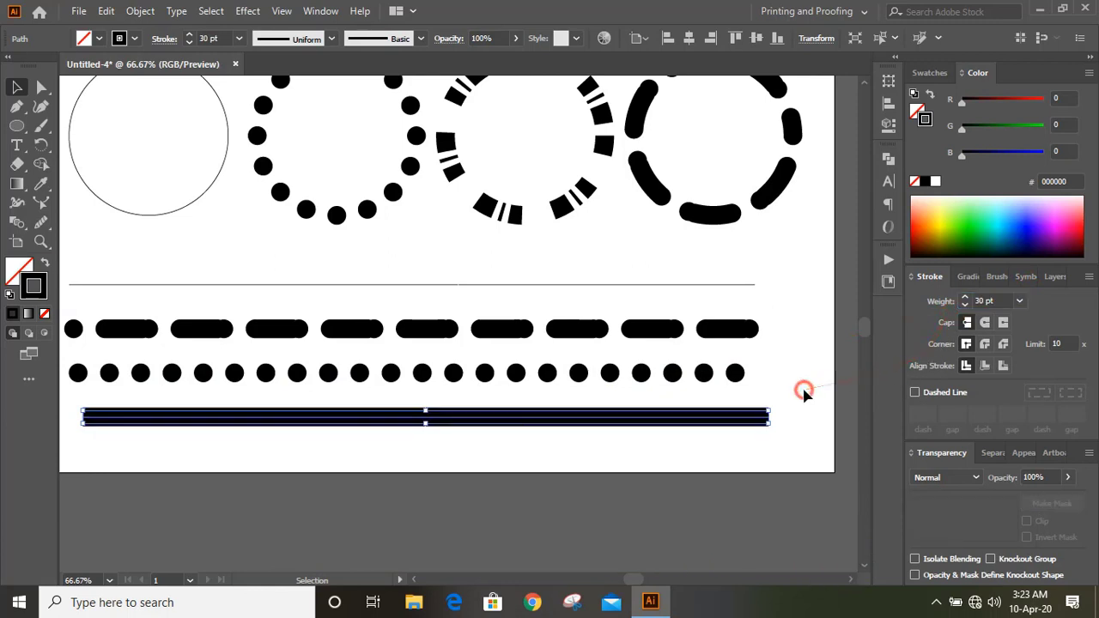
Step: Apply the lens-shaped width profile, tapered at both ends, to the fourth horizontal line and deselect it
left_click(581, 424)
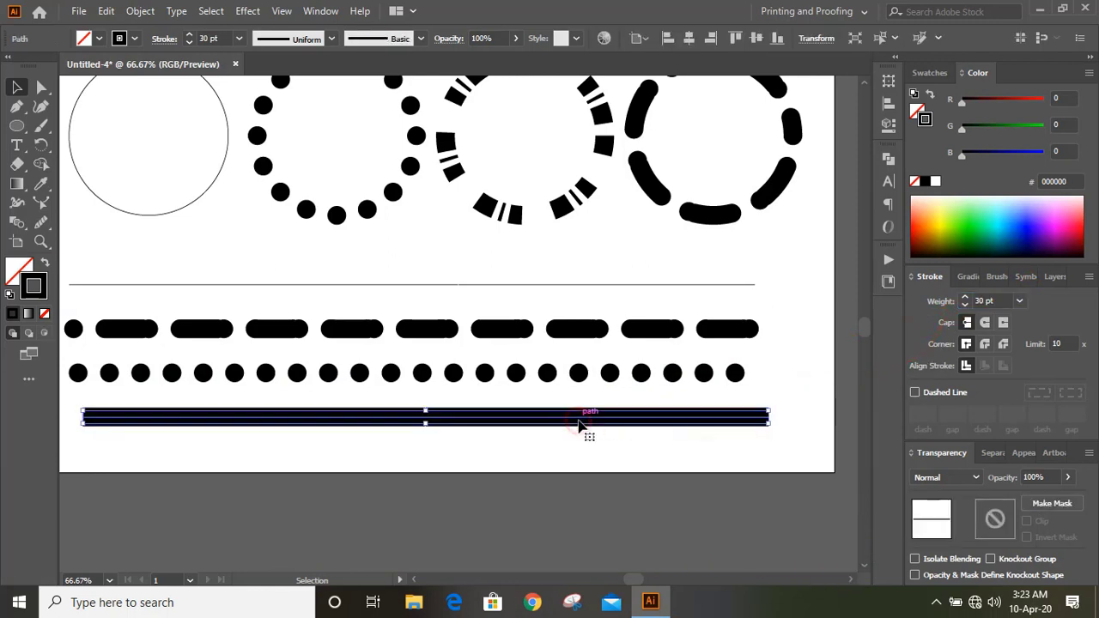
left_click(332, 39)
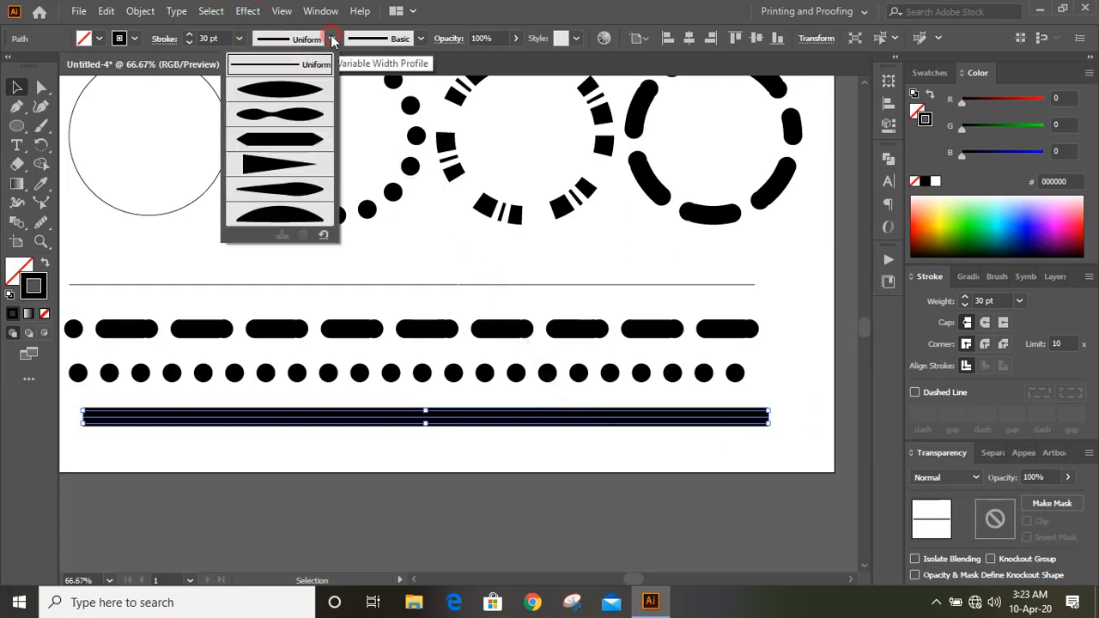
left_click(299, 92)
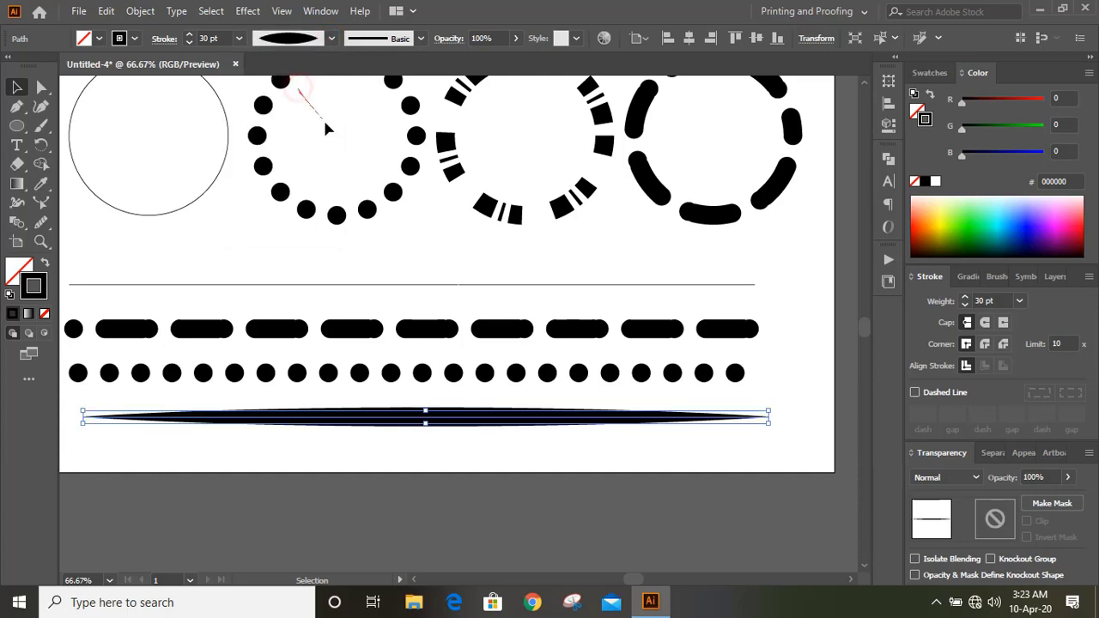
left_click(444, 476)
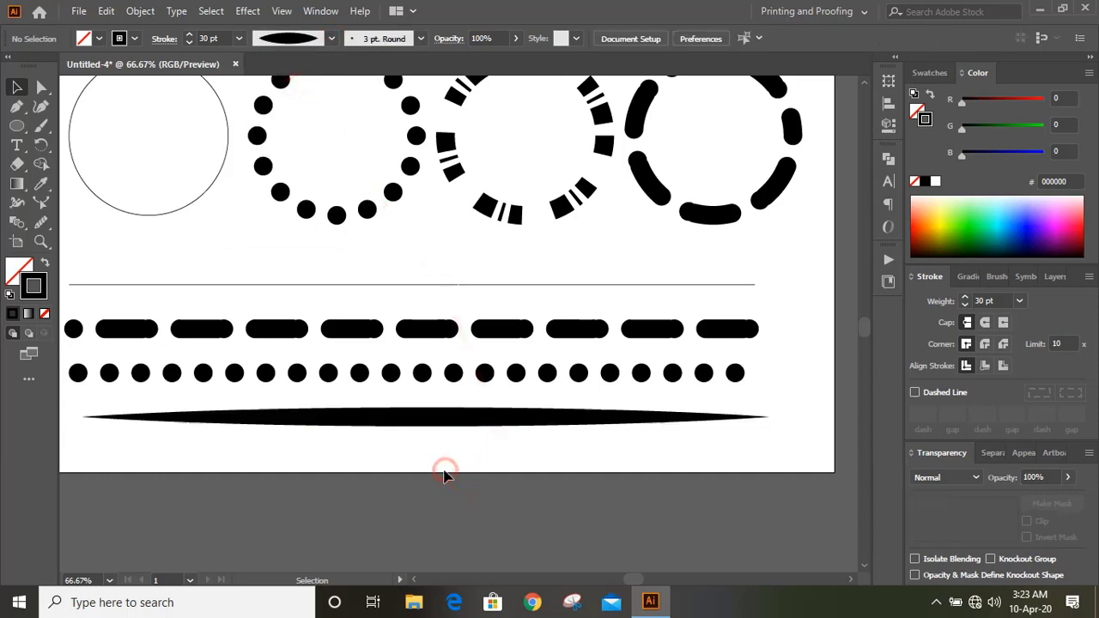
Step: Apply the triangular width profile to the fourth line so it tapers from thick at the left end to a point, and deselect it
left_click(439, 415)
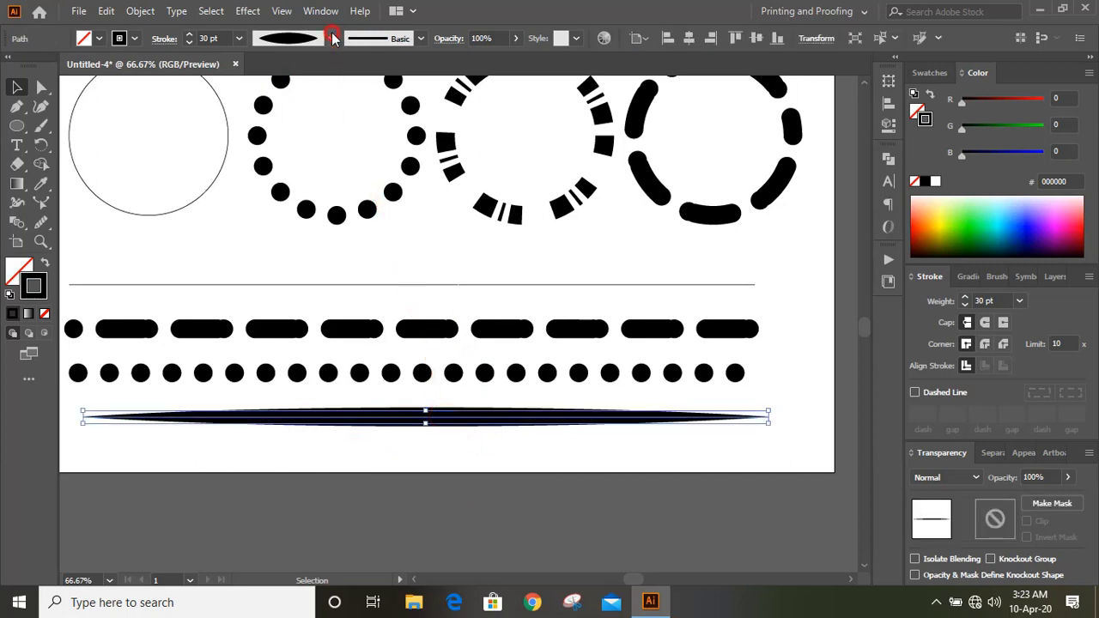
left_click(331, 38)
left_click(307, 184)
left_click(421, 459)
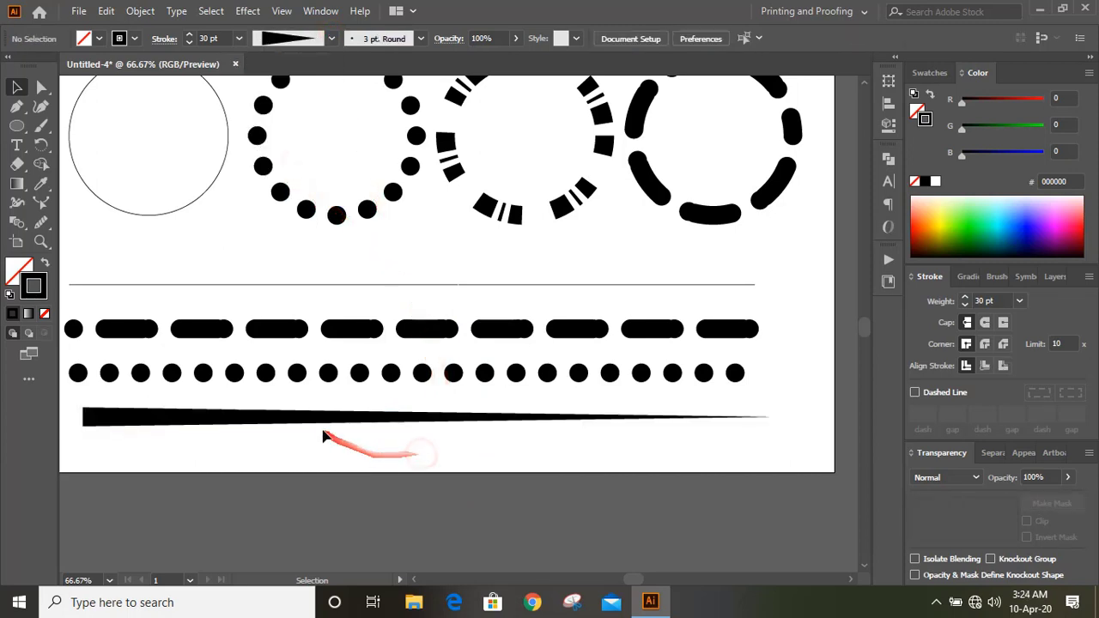
Step: Apply the double-bulge width profile, pinched between two swellings, to the fourth horizontal line and deselect it
left_click(300, 416)
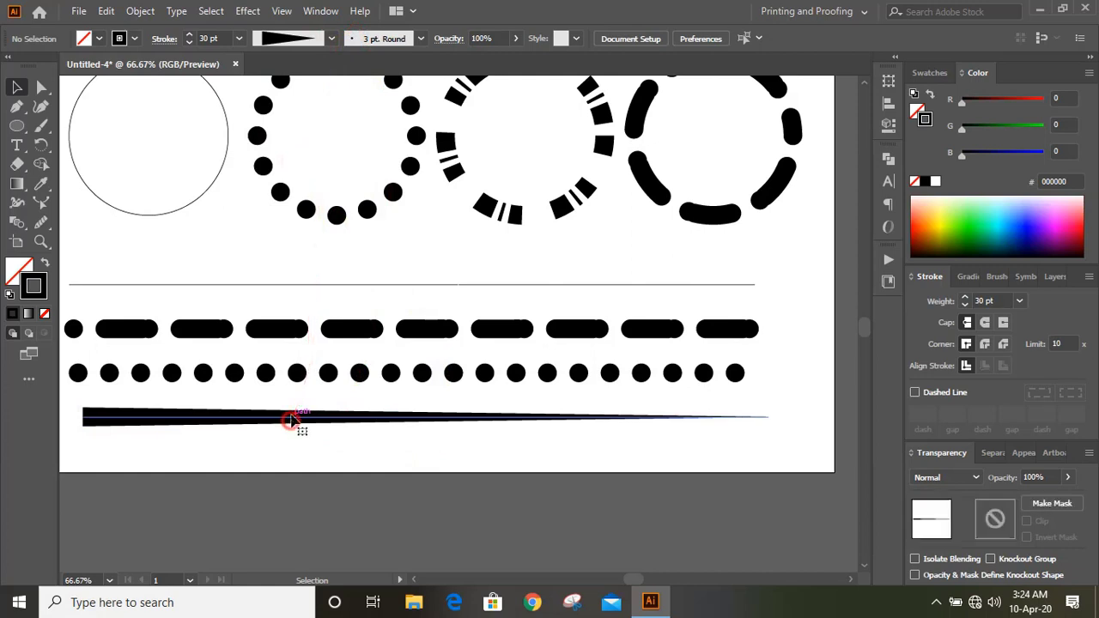
left_click(332, 39)
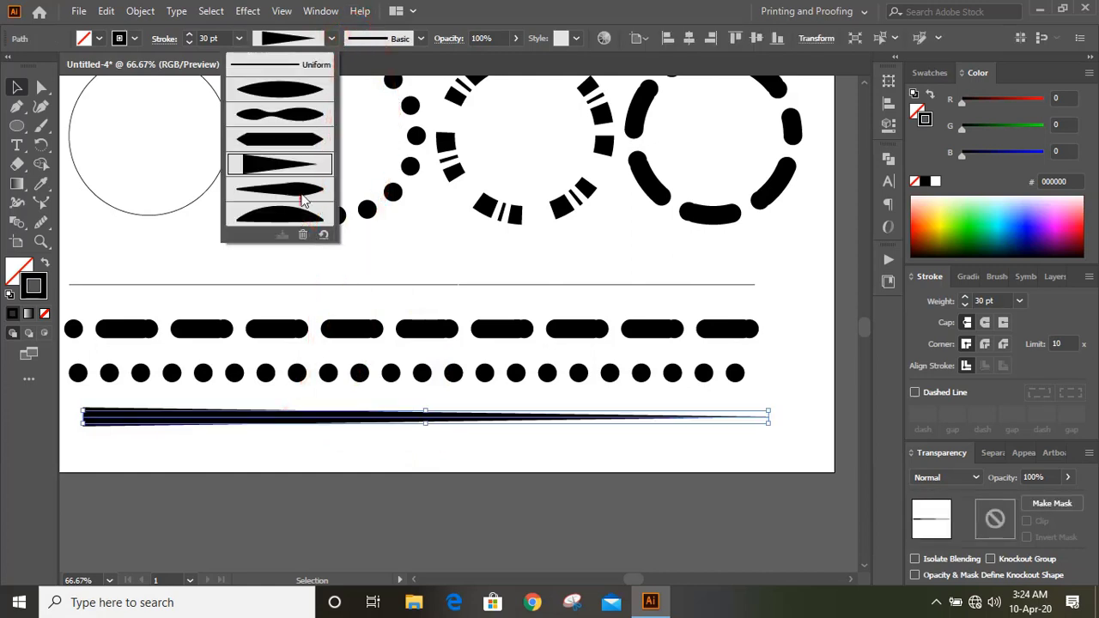
left_click(302, 115)
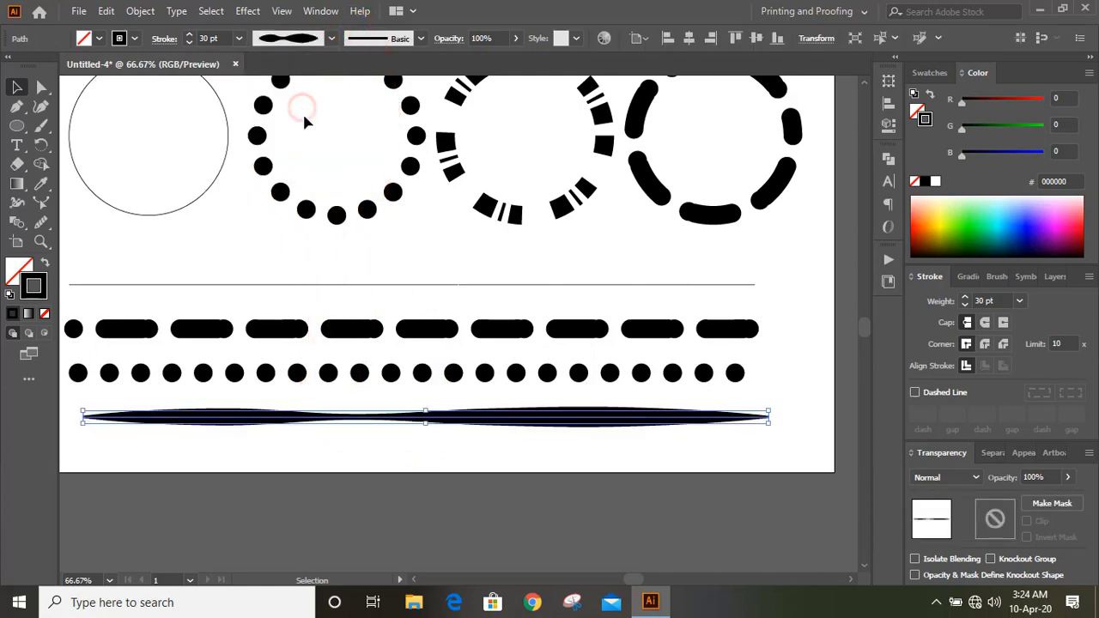
left_click(391, 447)
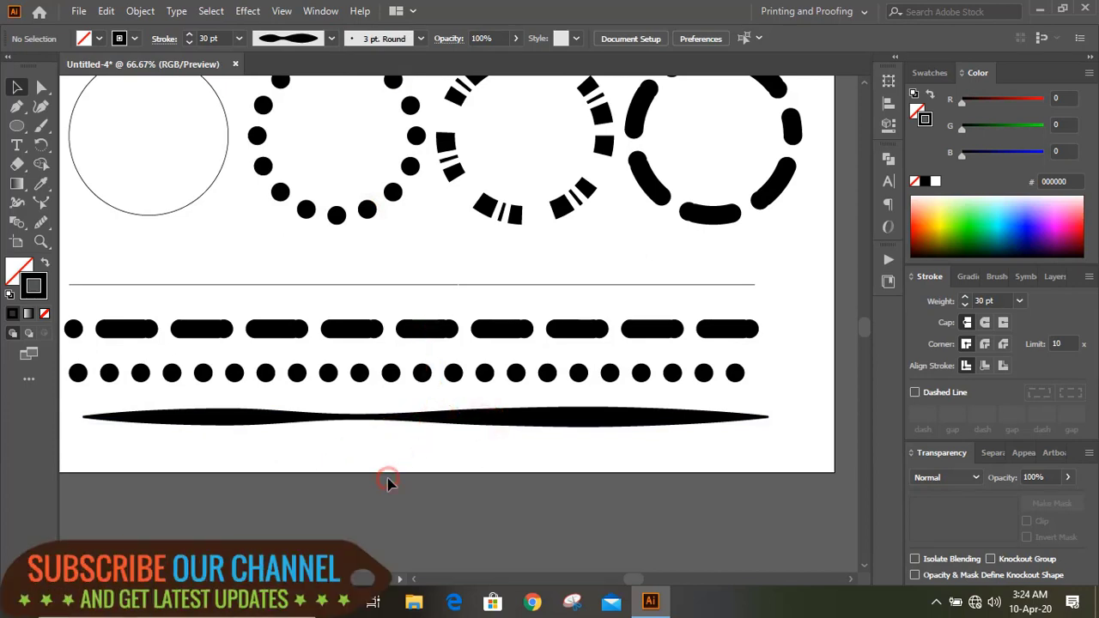
Step: Apply Width Profile 1 to the dotted third line so its dots shrink towards both ends, and deselect it
left_click(421, 372)
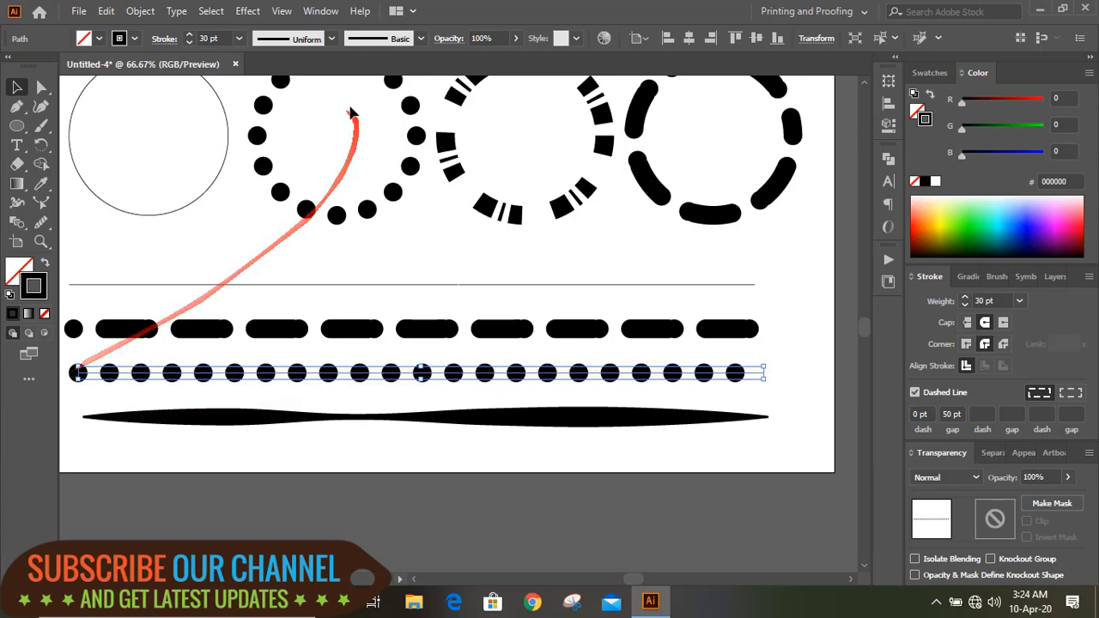
left_click(330, 39)
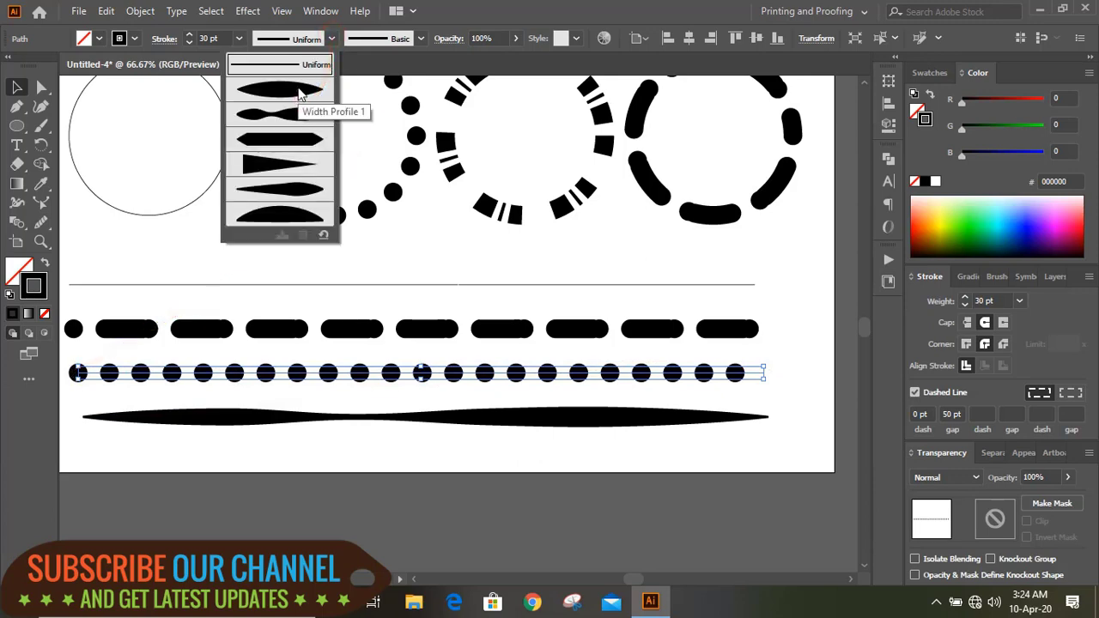
left_click(296, 98)
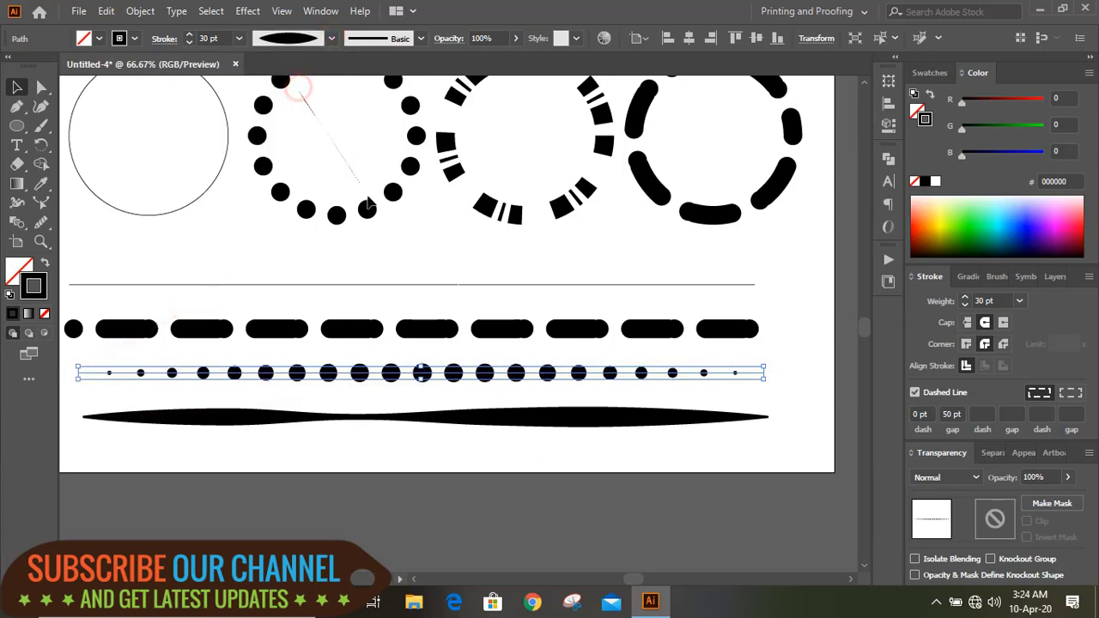
left_click(449, 473)
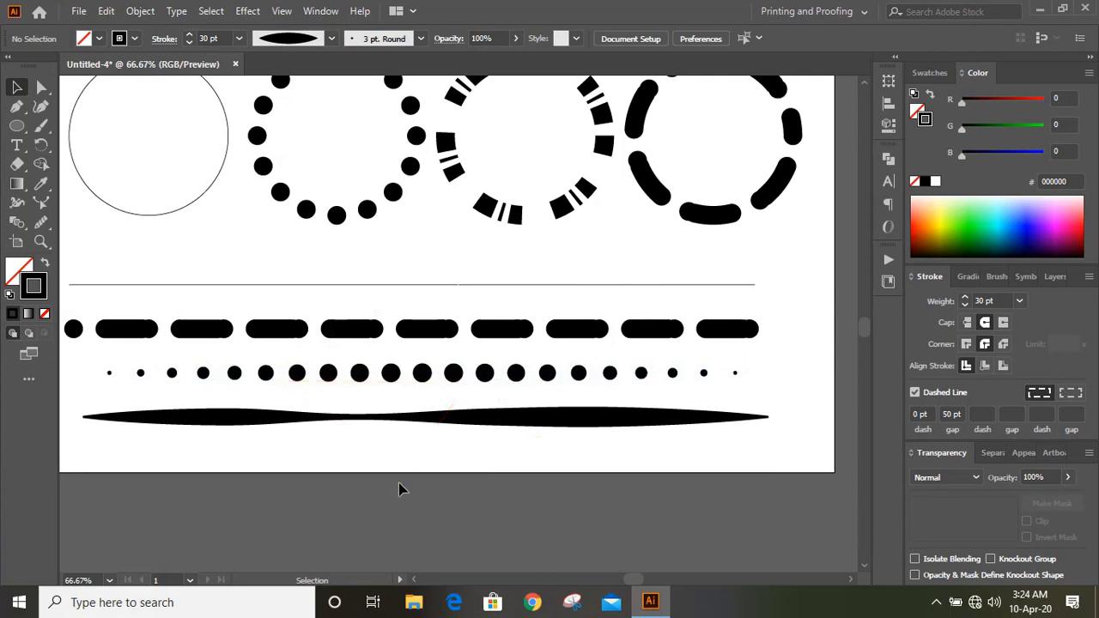
scroll(370, 334, "up", 2)
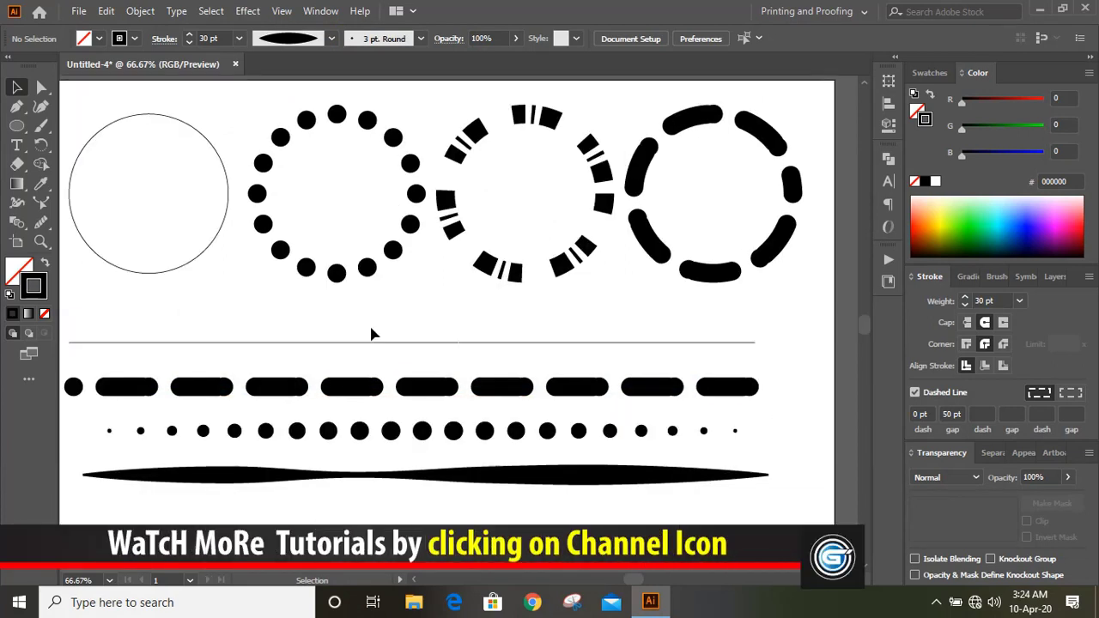